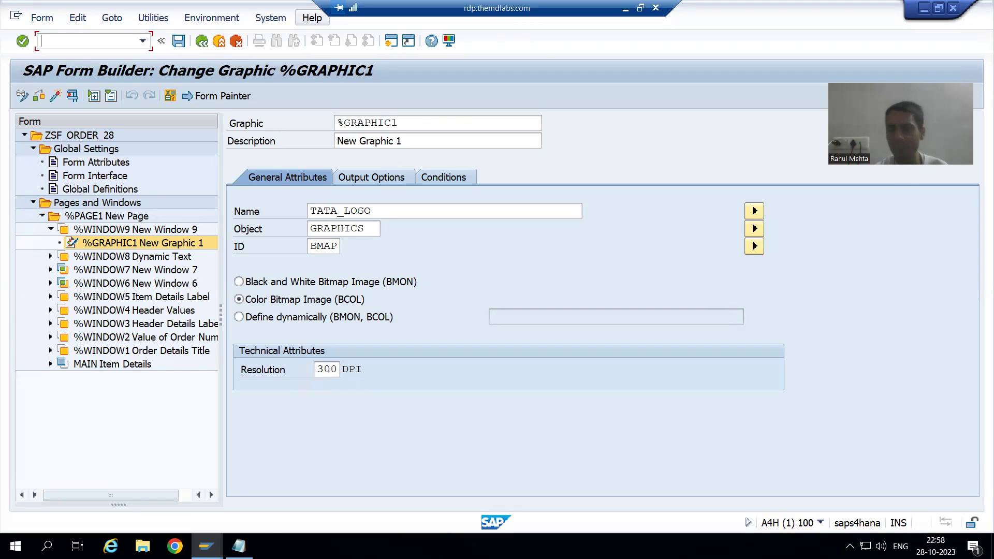
Step: Leave the TATA_LOGO graphic node and bring up the Smartform Layout_1 notes in Notepad
click(238, 547)
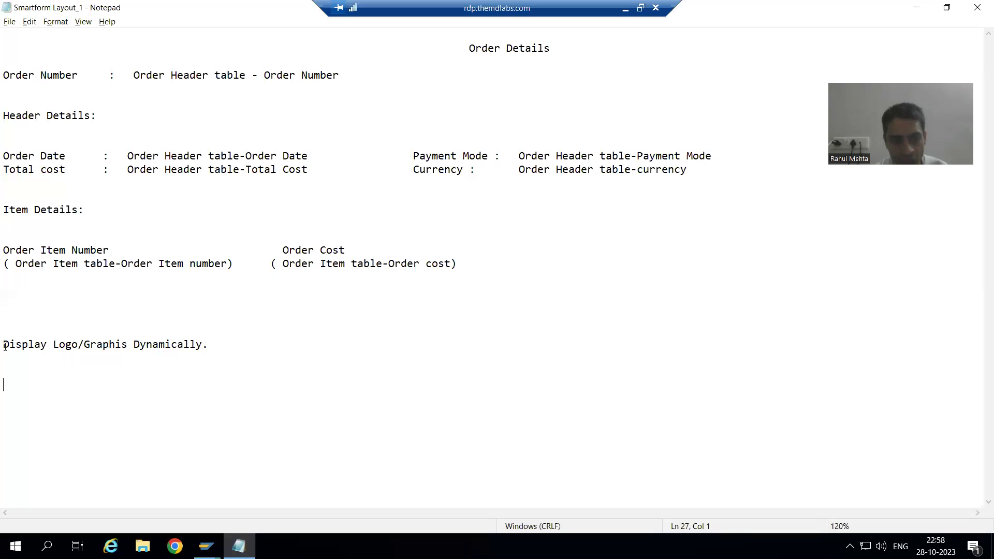
Step: Highlight the 'Display Logo/Graphis Dynamically.' requirement, then return to the Form Builder graphic
drag(5, 346, 233, 343)
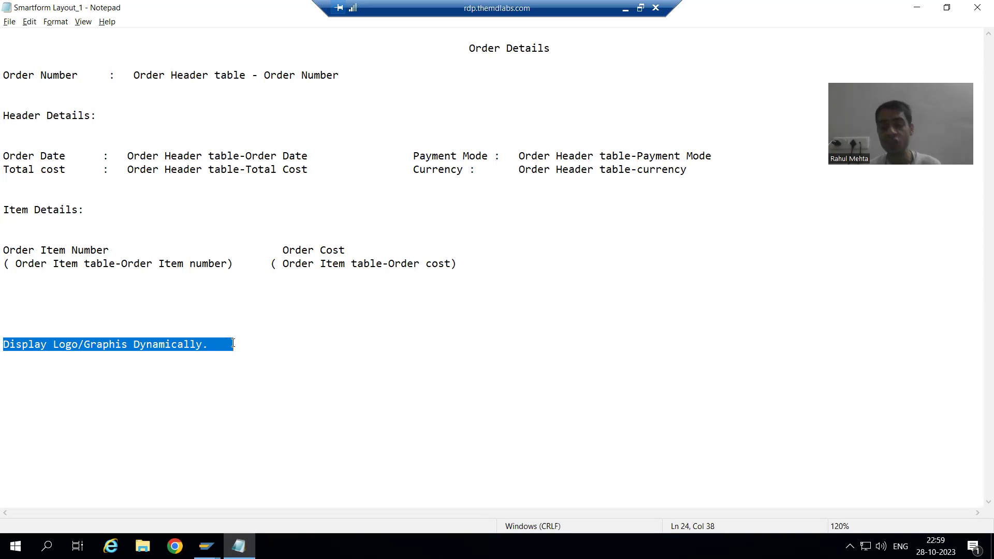
key(alt+Tab)
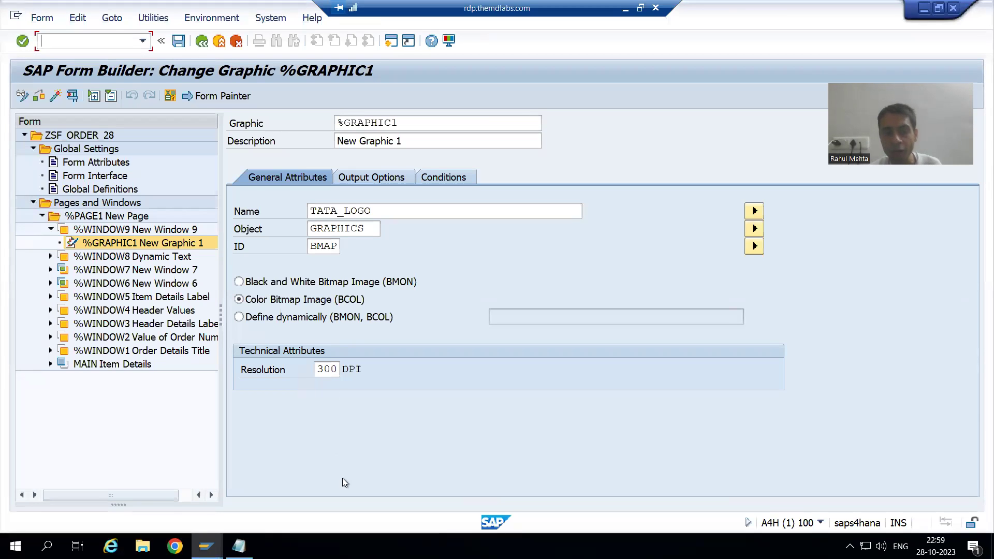
Step: Launch driver program ZSF_DRIVER_PROGRAM_28 through transaction SE38
click(346, 211)
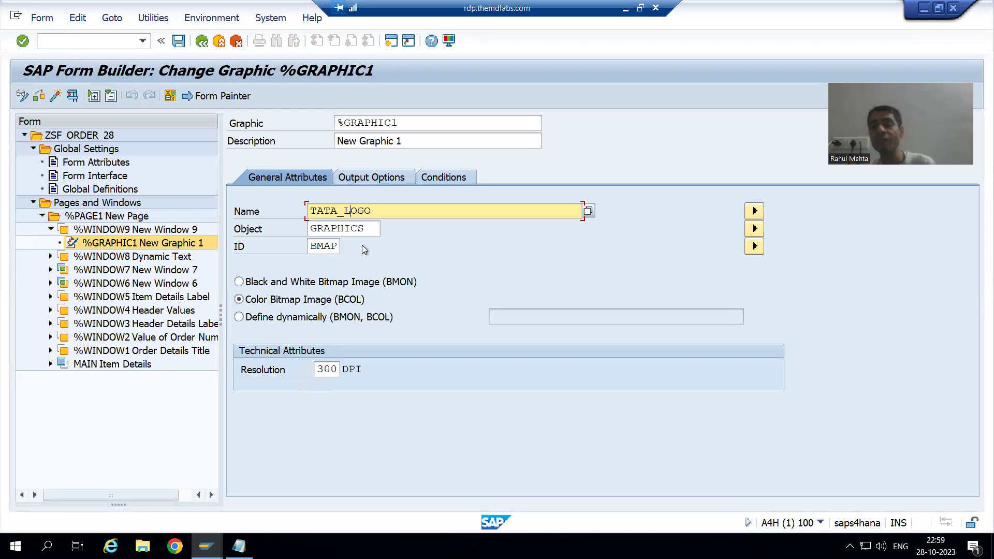
click(104, 43)
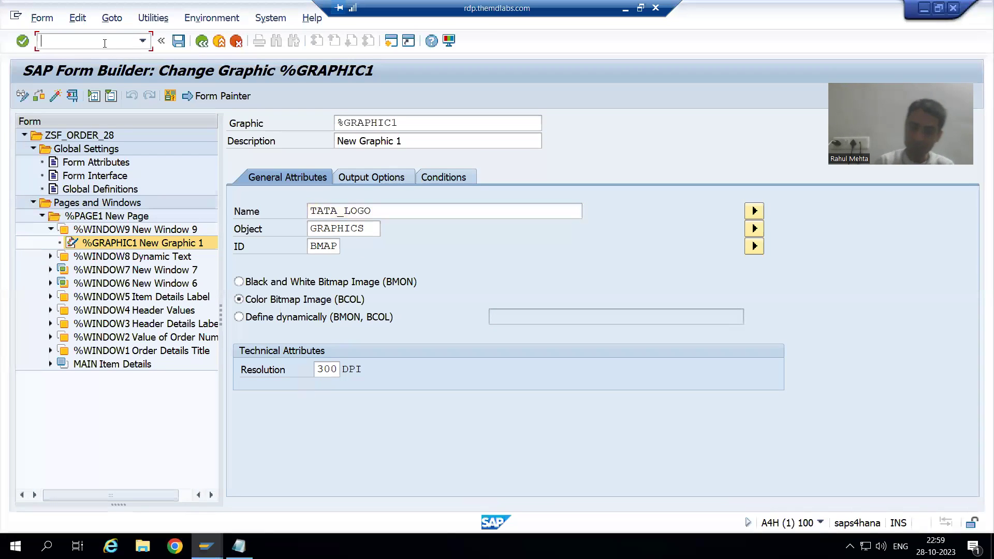
text(/nse38)
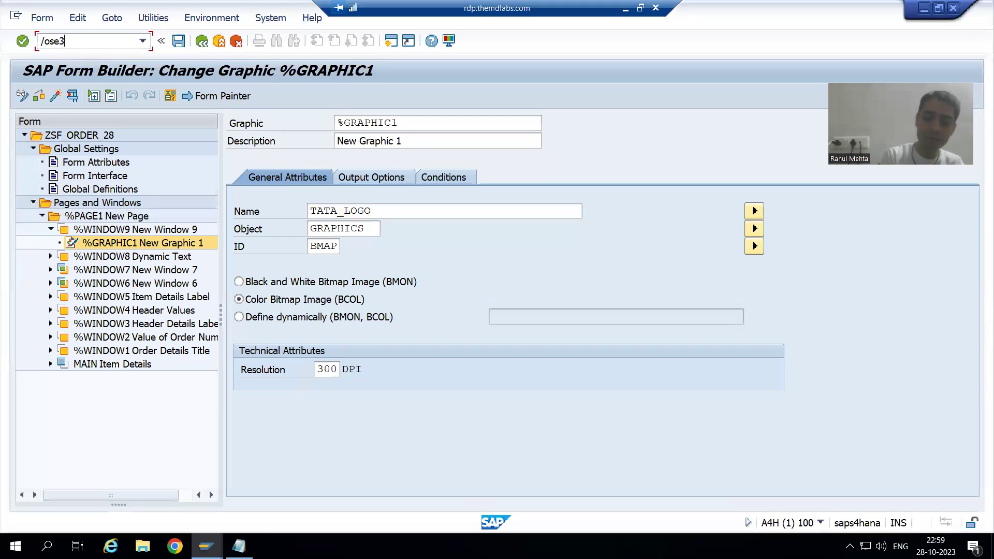
key(Return)
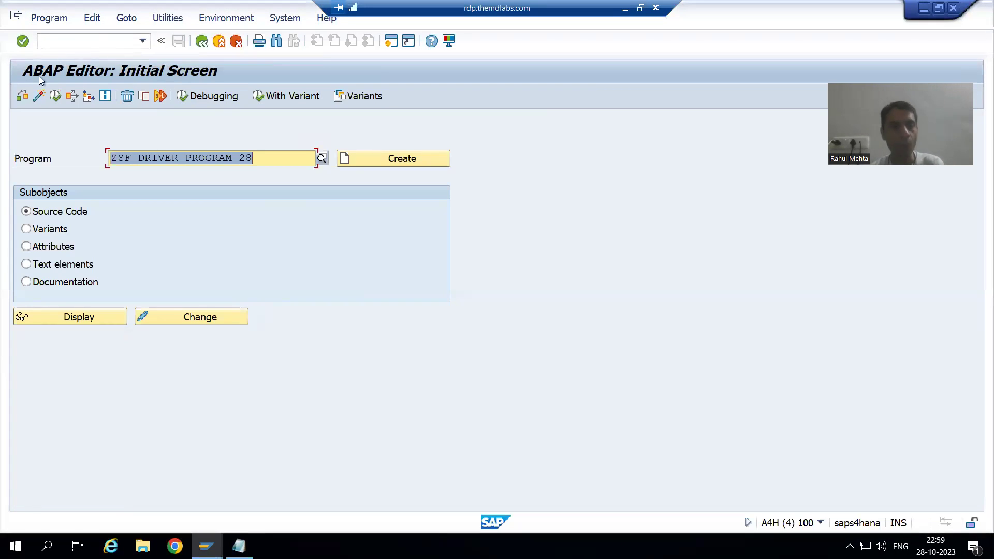
click(55, 95)
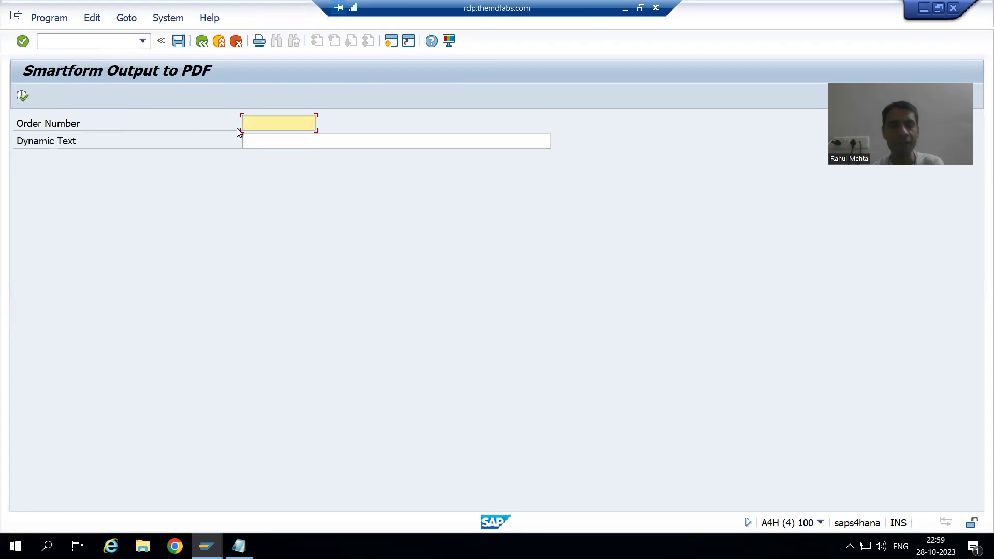
Step: Run it for order number 1 with dynamic text 'Test', choosing output device lp01
key(BackSpace)
click(293, 139)
click(294, 139)
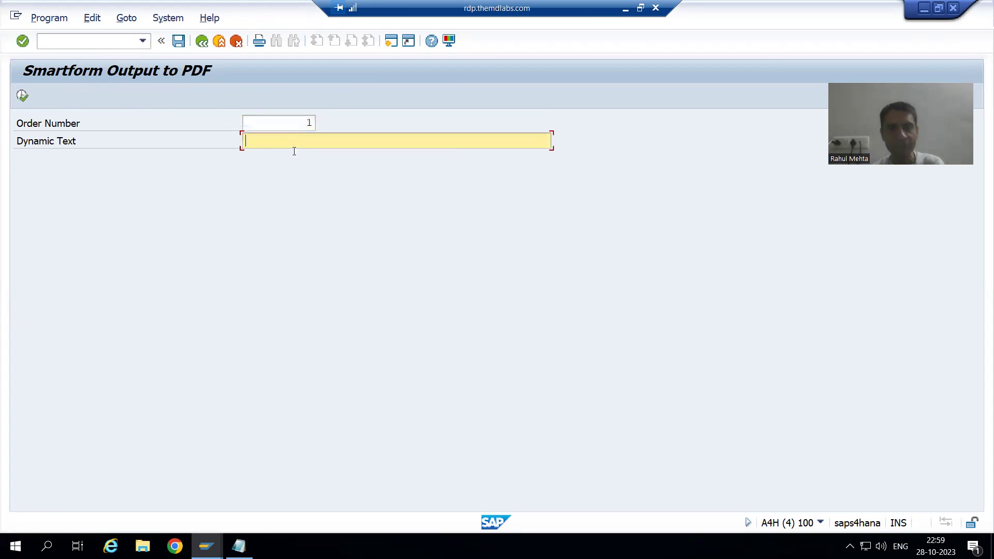
click(288, 156)
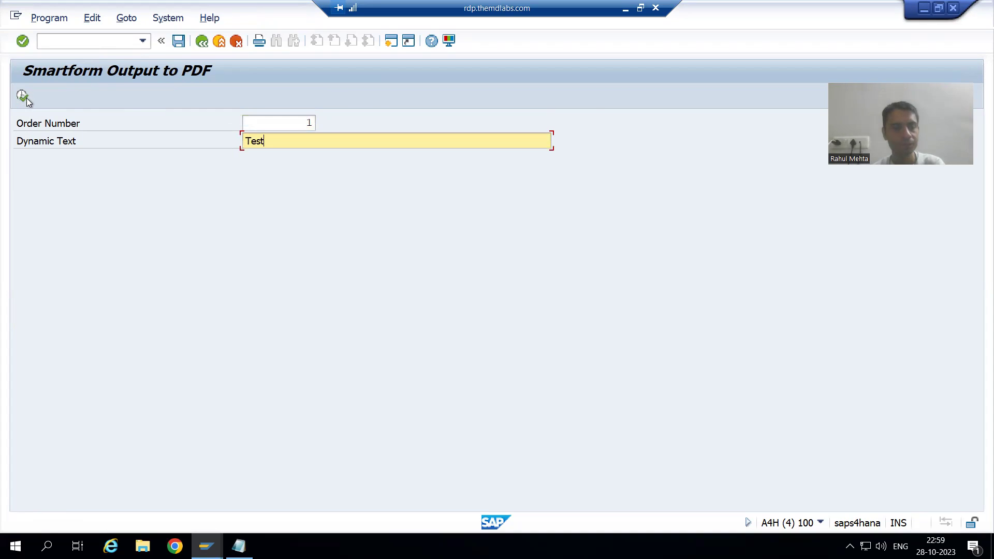
click(27, 98)
key(BackSpace)
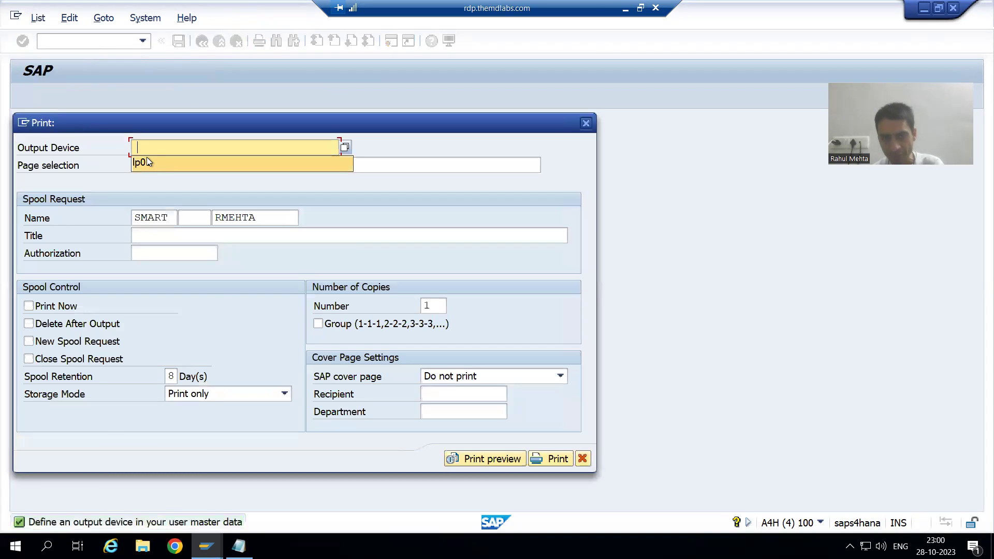
click(147, 158)
Step: Open the LP01 print preview showing the TATA logo for the INR order
click(495, 459)
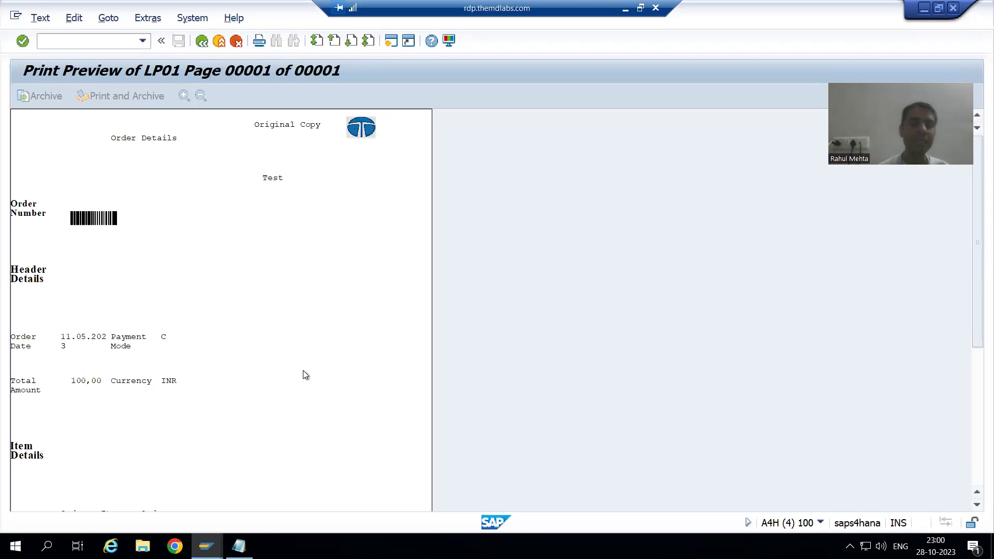
Step: Add a new line 'INR =' below the dynamic-logo requirement in the notes
key(alt+Tab)
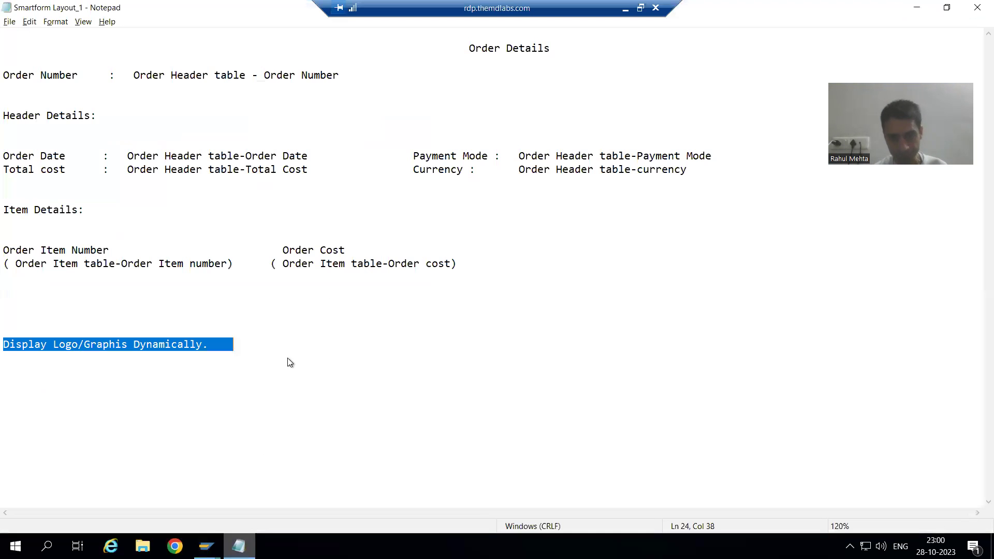
key(Up)
drag(412, 173, 692, 173)
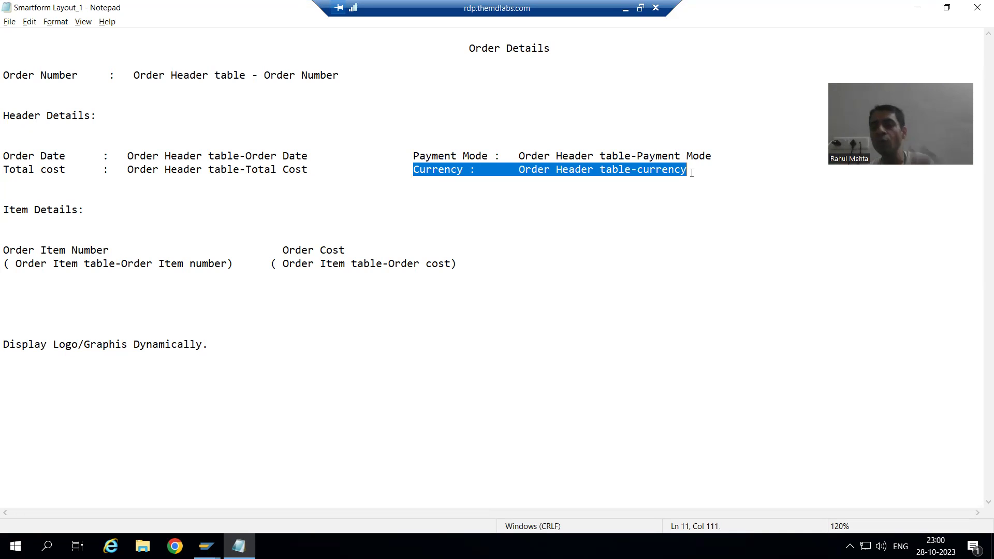
click(660, 170)
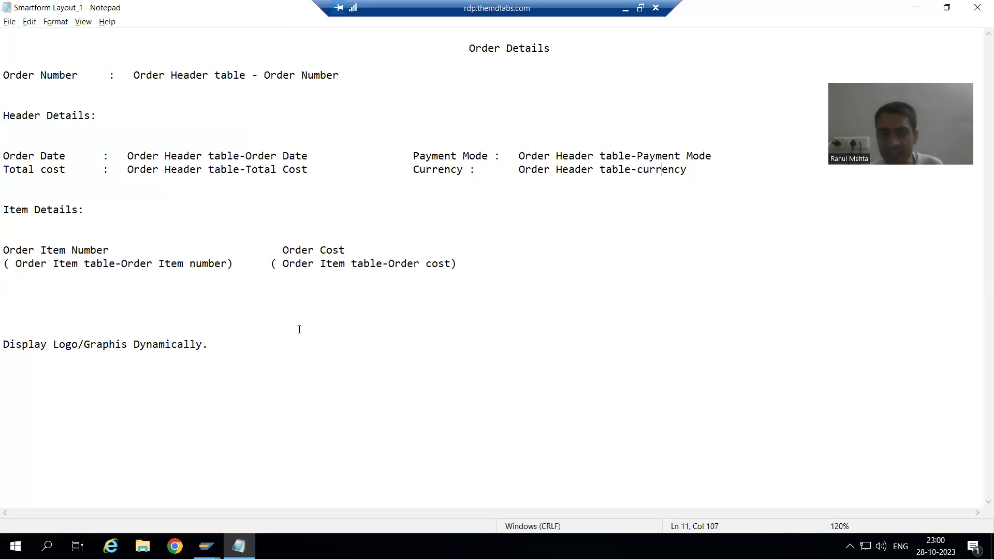
click(214, 344)
key(Return)
key(Return)
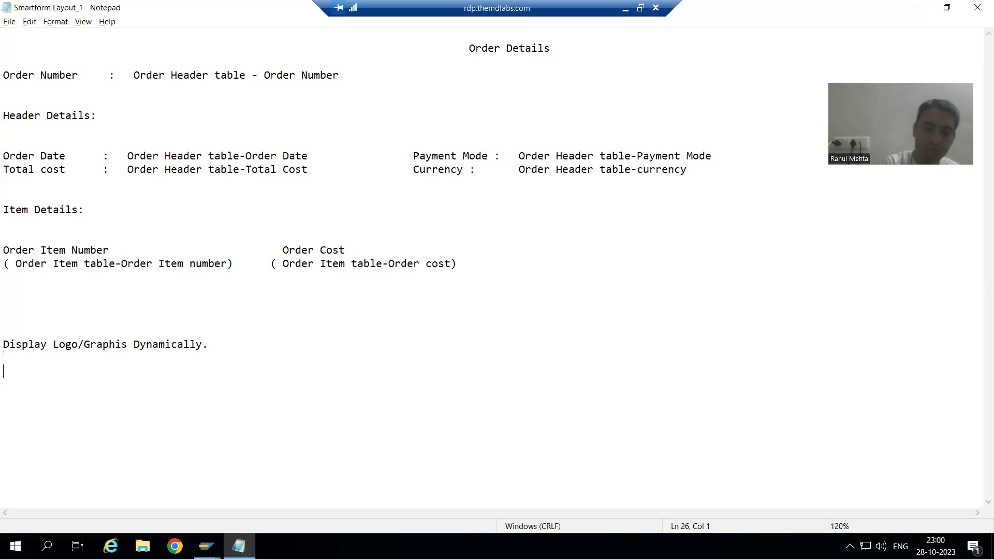
text(INR =)
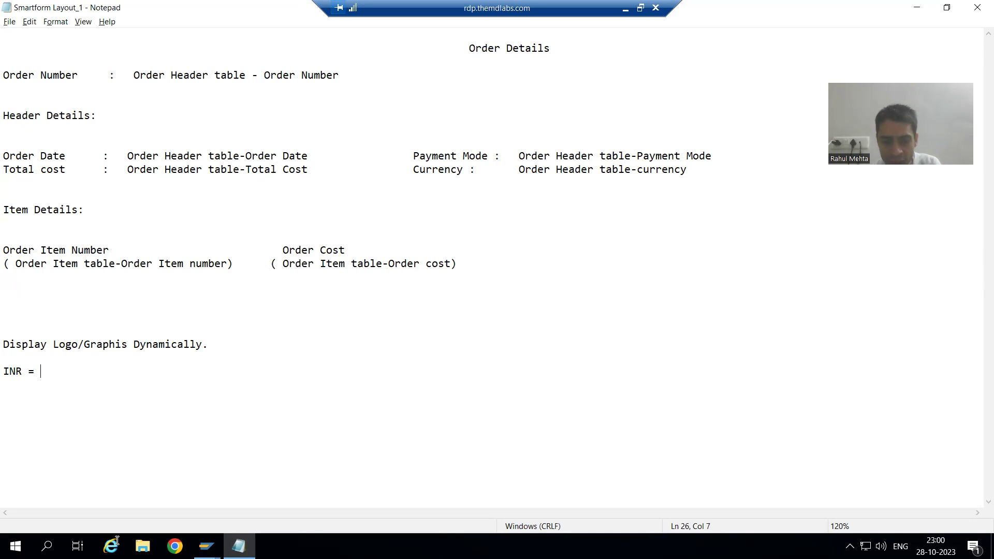
Step: Check the TATA_LOGO graphic name in the Form Builder, then return to the notes
click(206, 546)
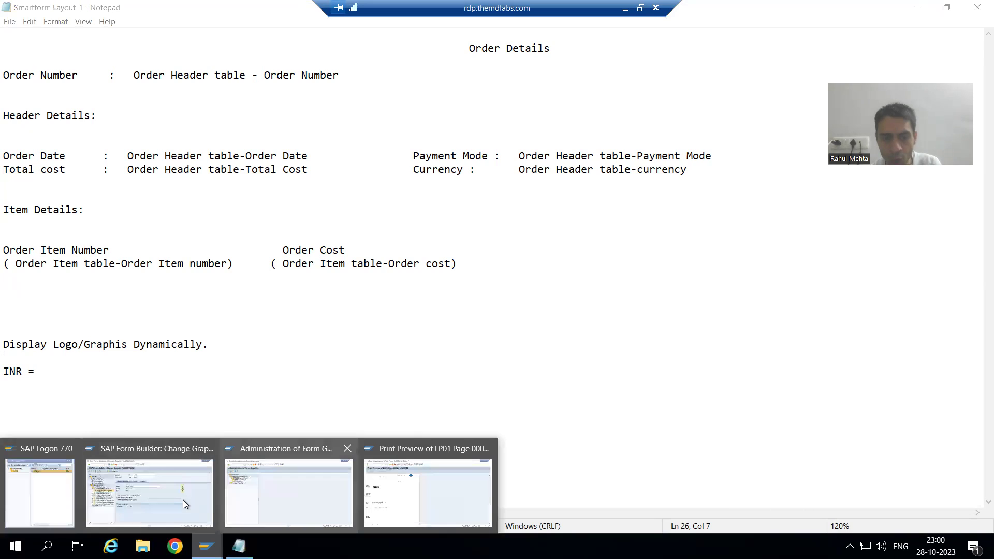
click(182, 499)
click(352, 215)
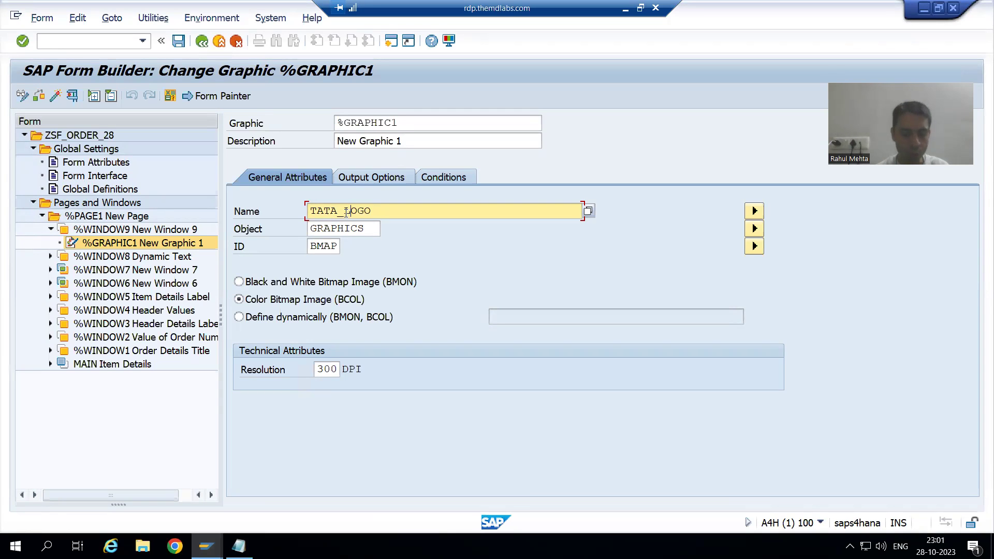
key(alt+Tab)
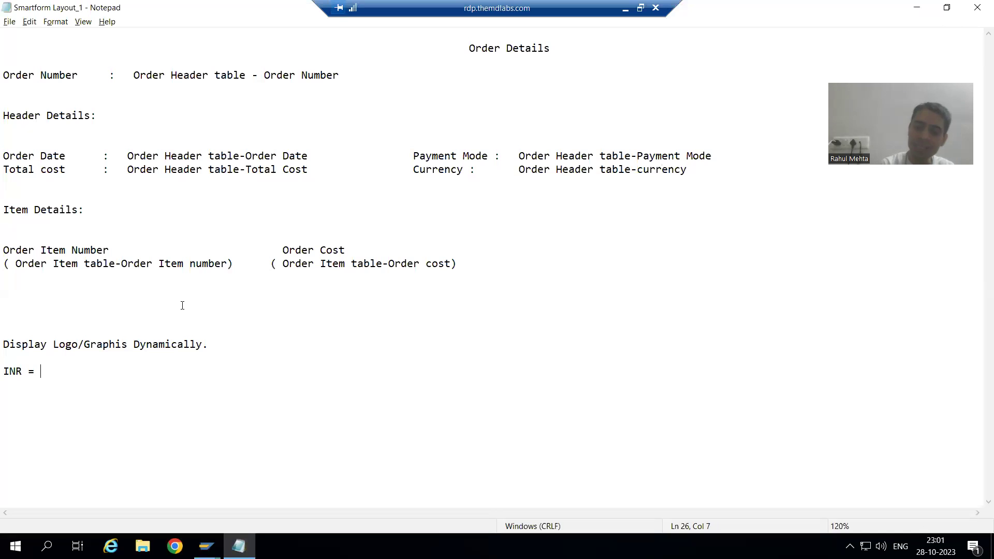
Step: Turn the note into 'INR' and 'other than INR' cases, then return to the Form Builder
key(BackSpace)
key(BackSpace)
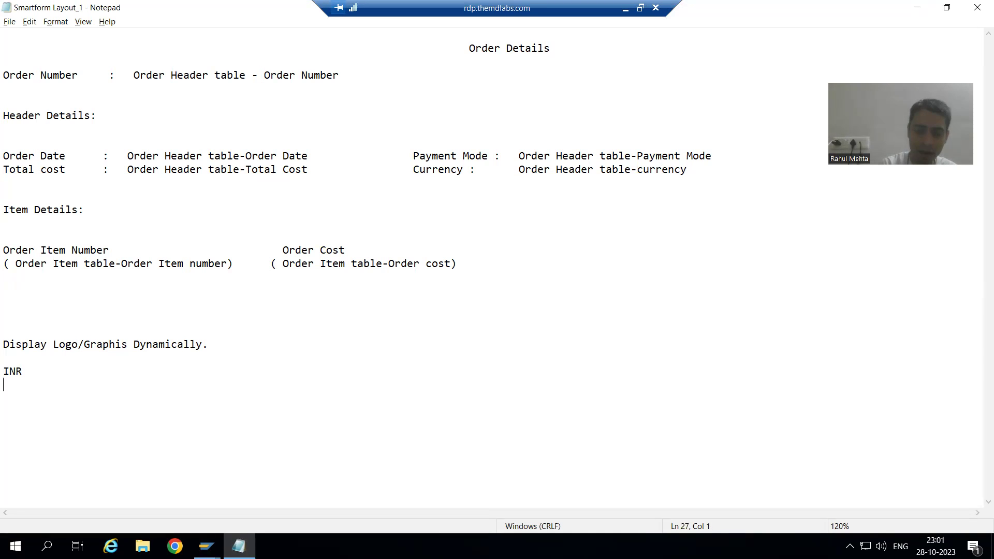
text(otyer)
key(BackSpace)
key(BackSpace)
key(BackSpace)
text(her )
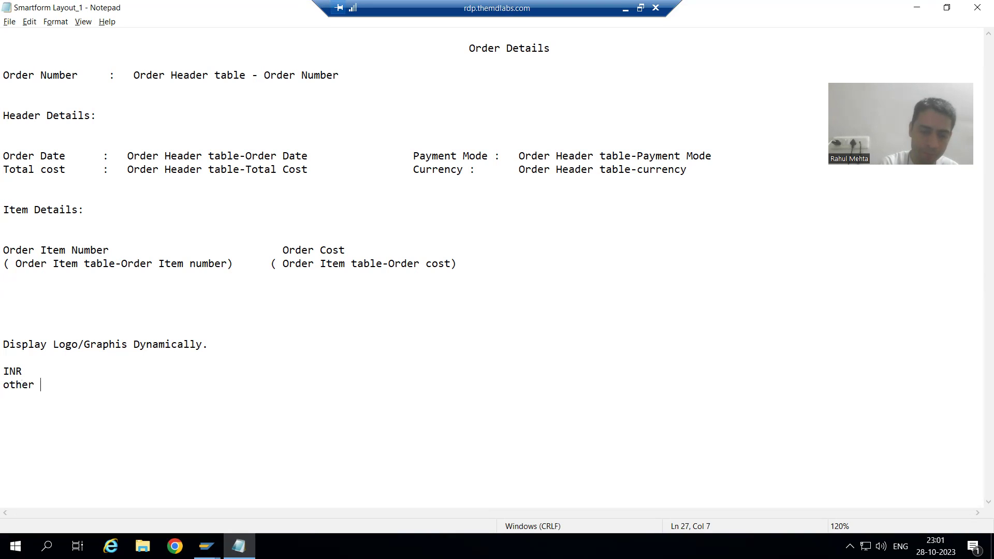
text(than INR)
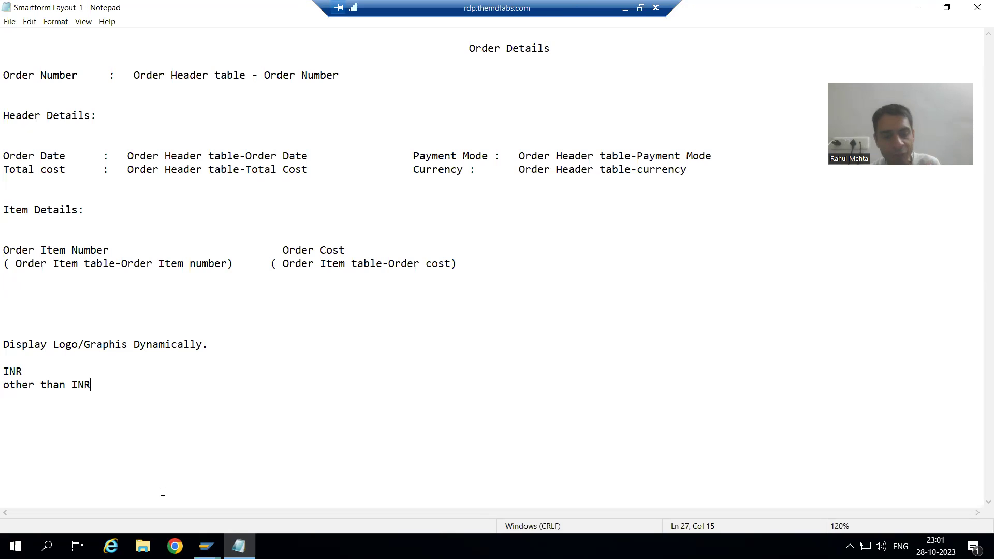
click(206, 547)
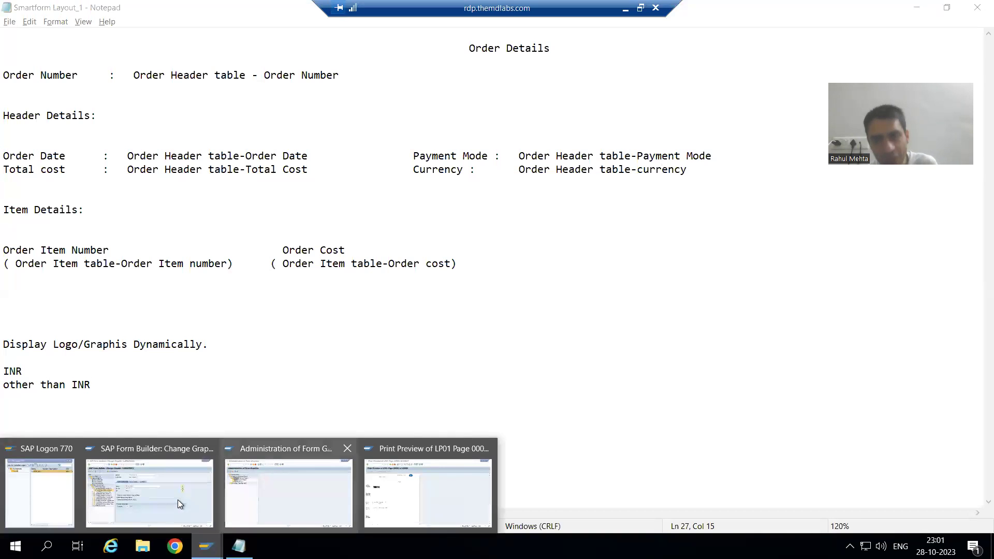
click(178, 499)
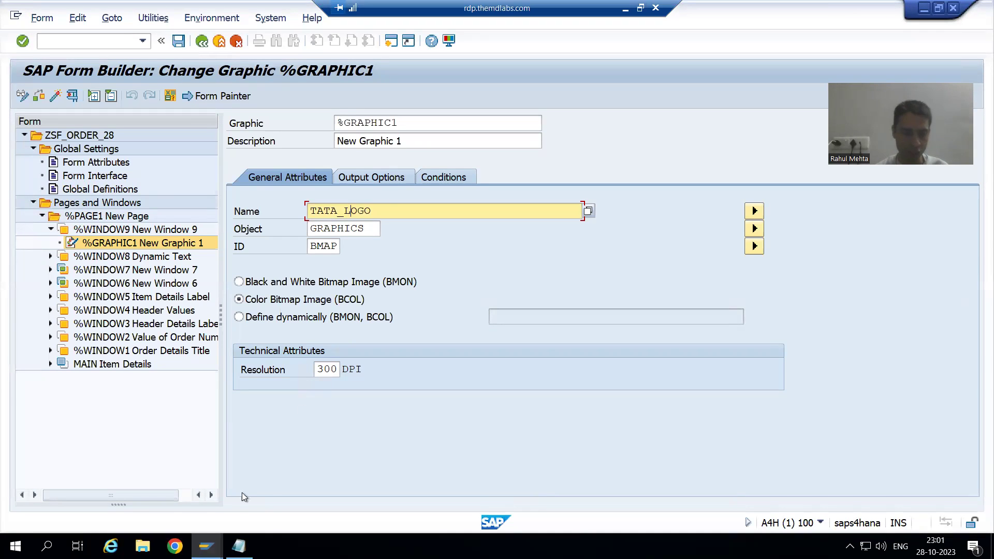
Step: Restart SE78, expand the GRAPHICS General Graphics folder, then reveal the desktop
click(206, 546)
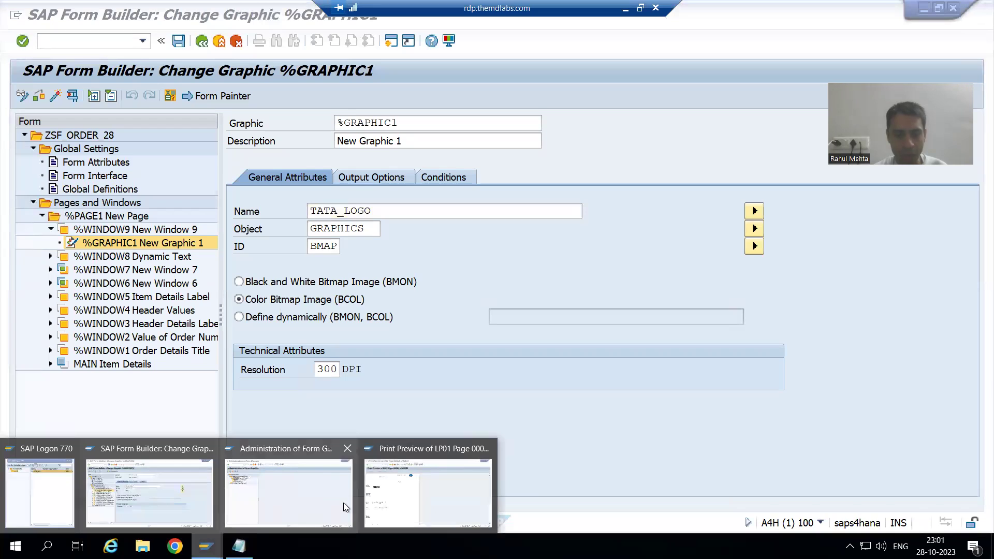
click(306, 498)
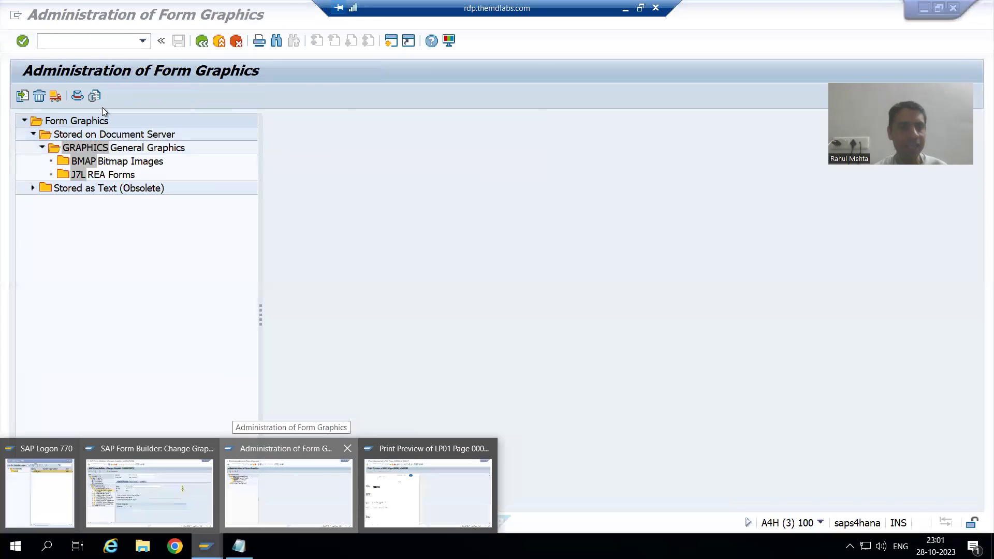
click(57, 37)
text(/nse78)
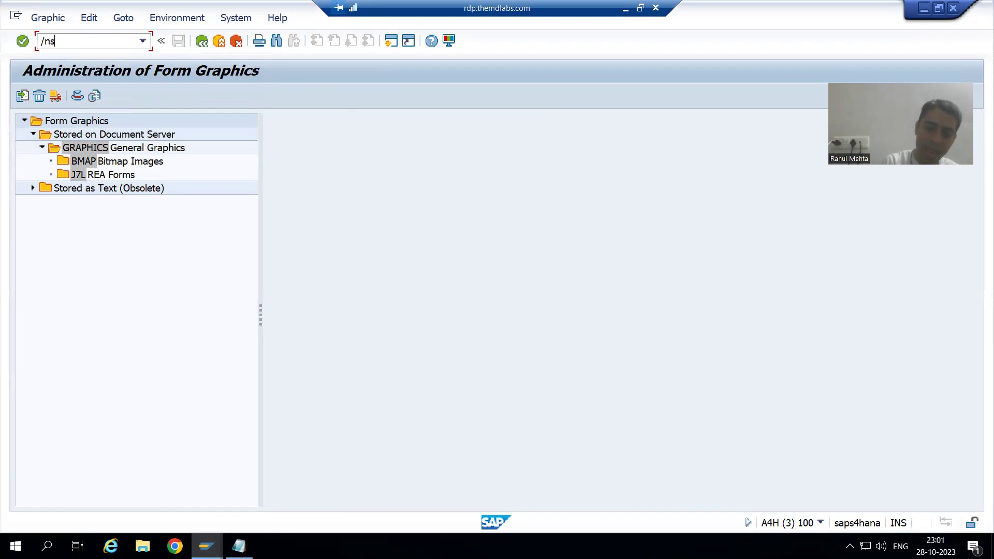
key(Return)
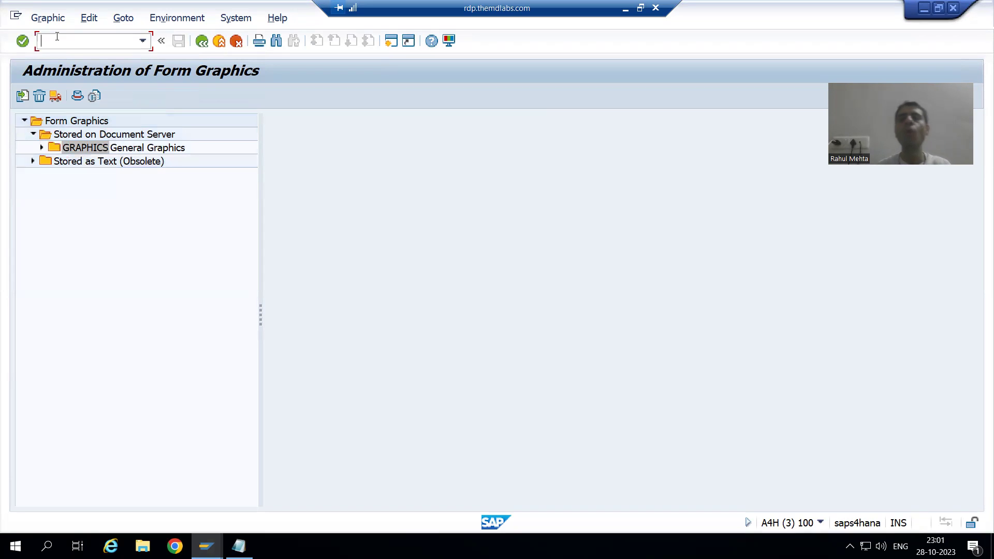
click(42, 148)
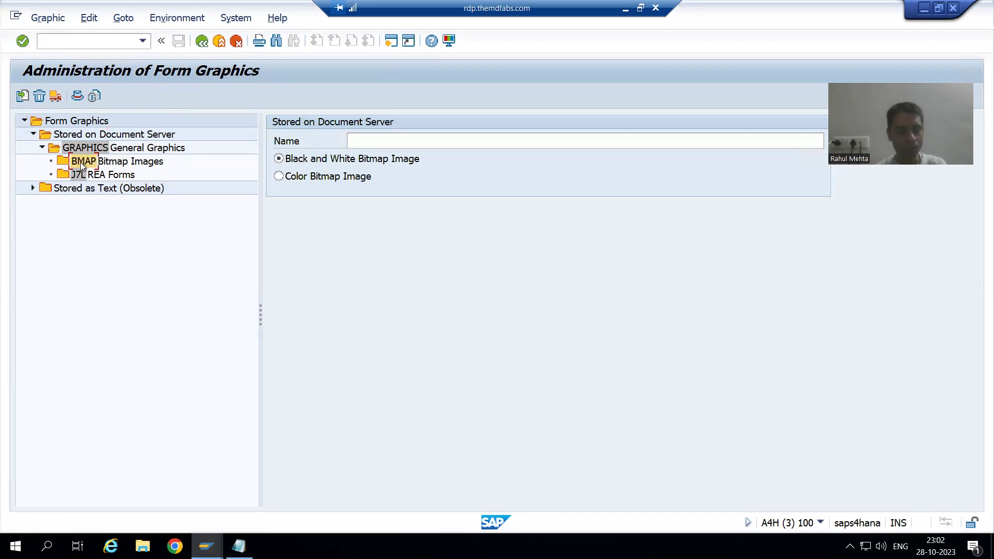
key(super+d)
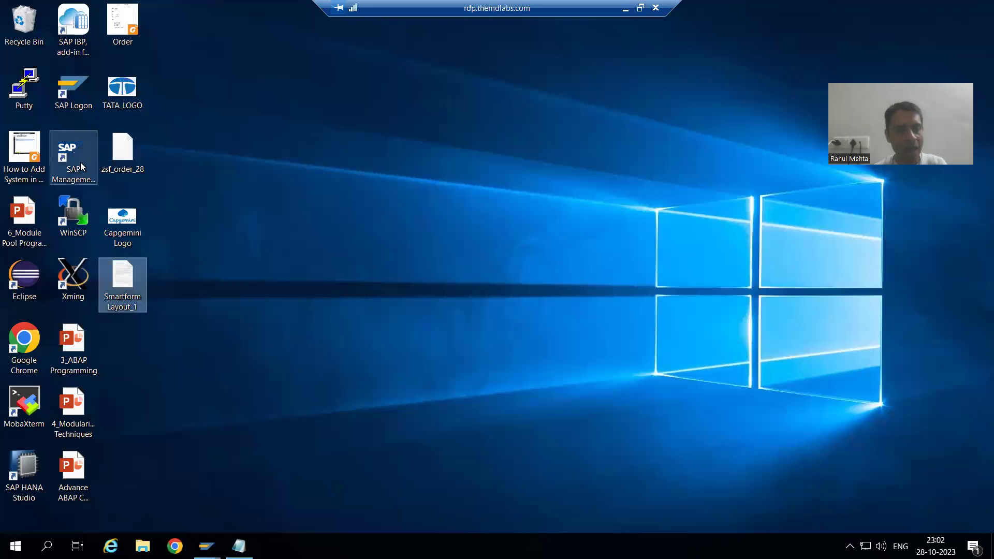
Step: View the 662 × 351 Capgemini Logo in Paint, then return to Administration of Form Graphics
double_click(126, 224)
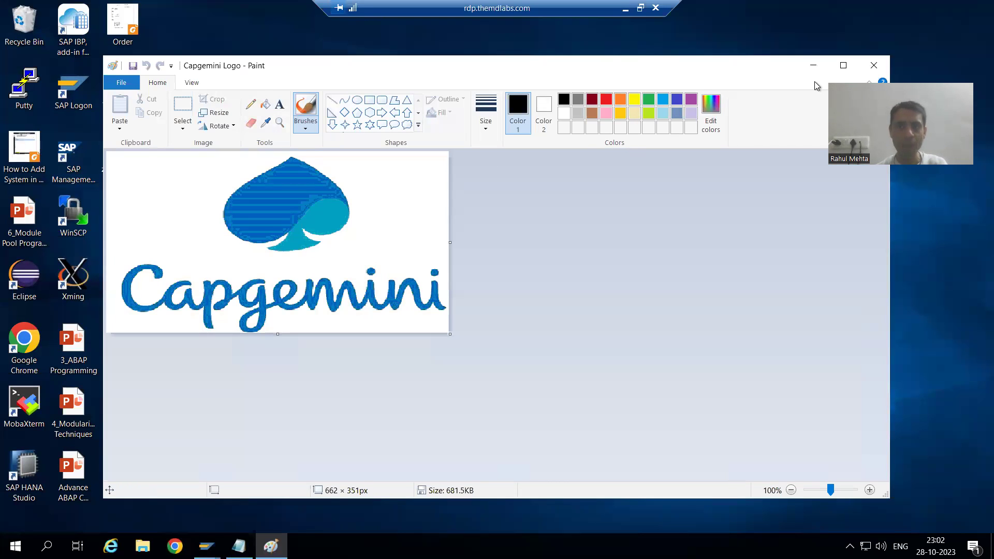
click(873, 65)
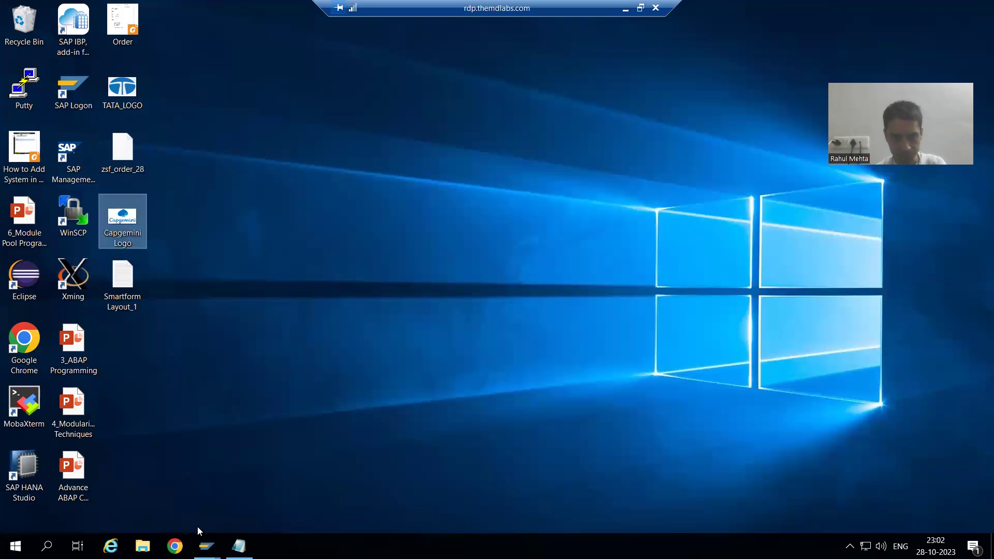
click(206, 545)
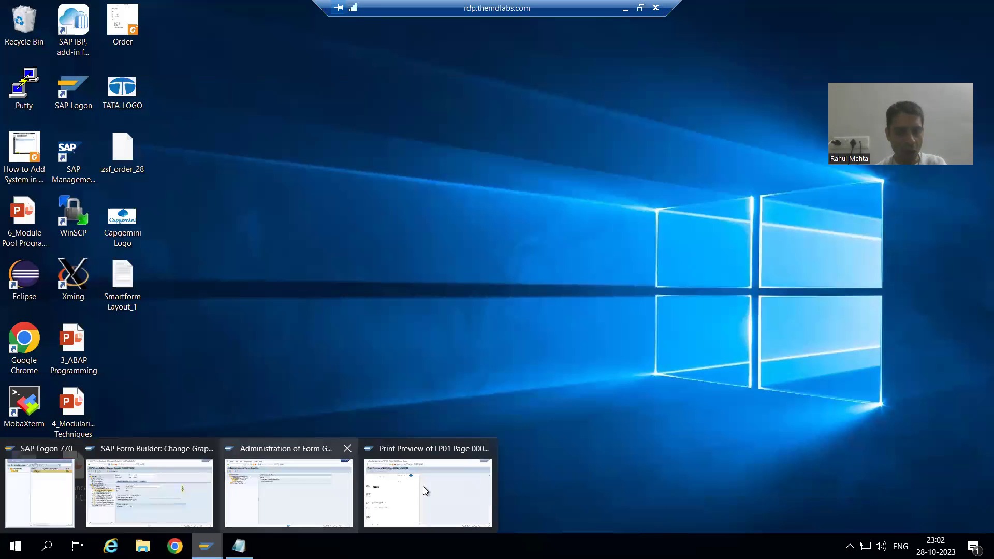
click(293, 480)
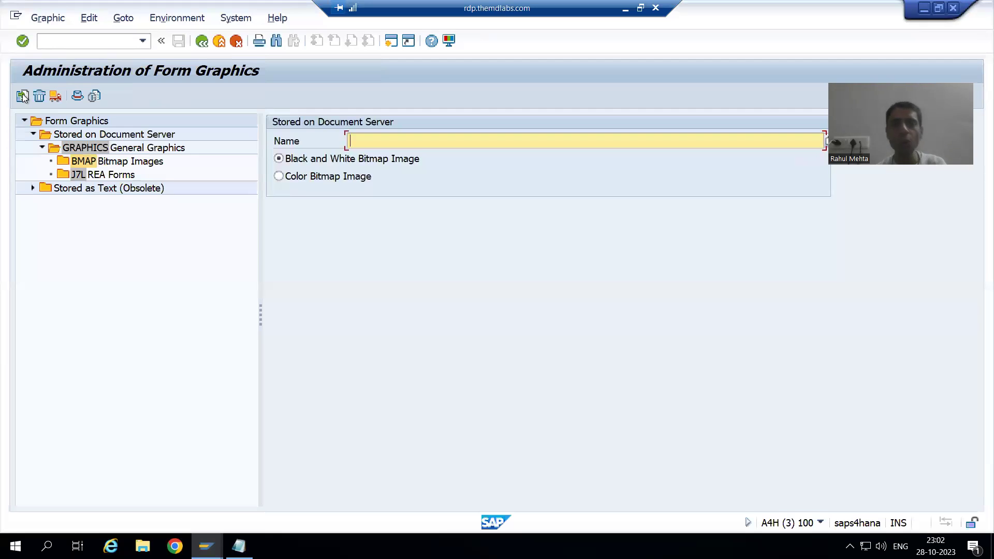
Step: Start a graphic import using the file Desktop\Capgemini Logo.bmp
click(22, 97)
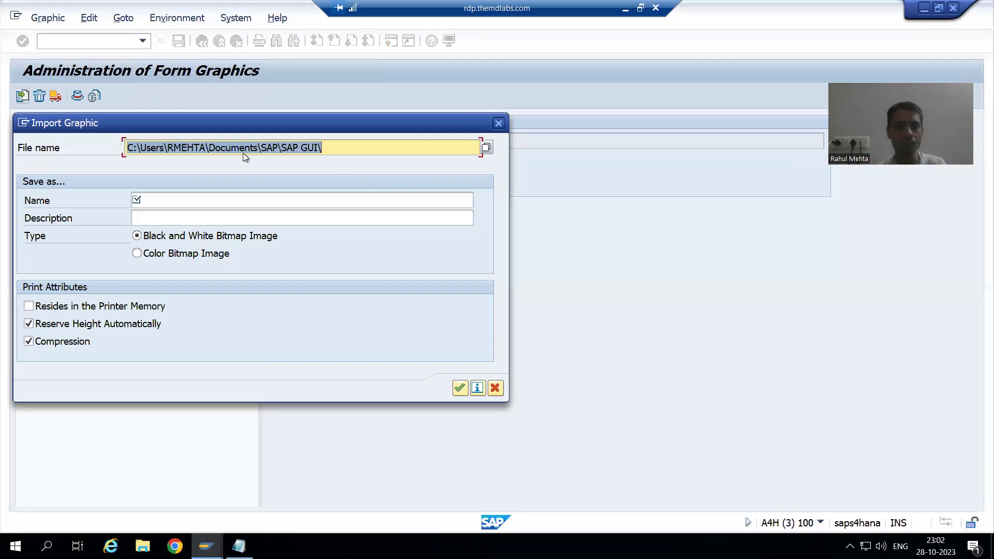
click(486, 148)
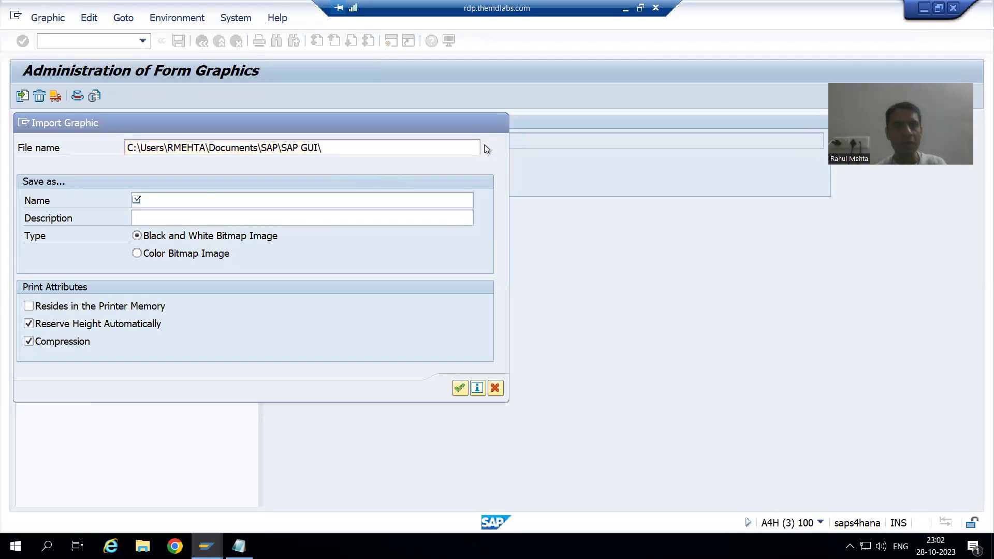
click(62, 233)
click(164, 244)
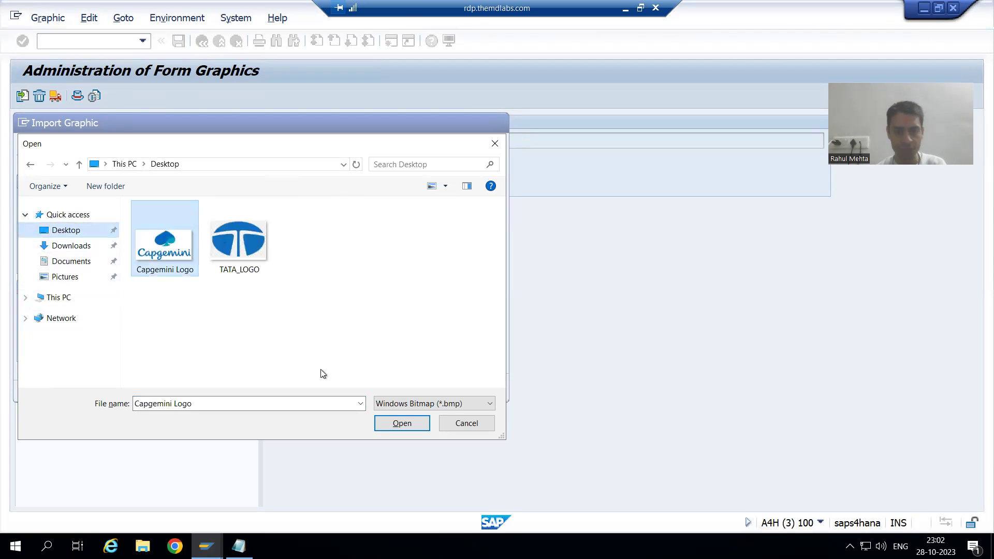
click(403, 422)
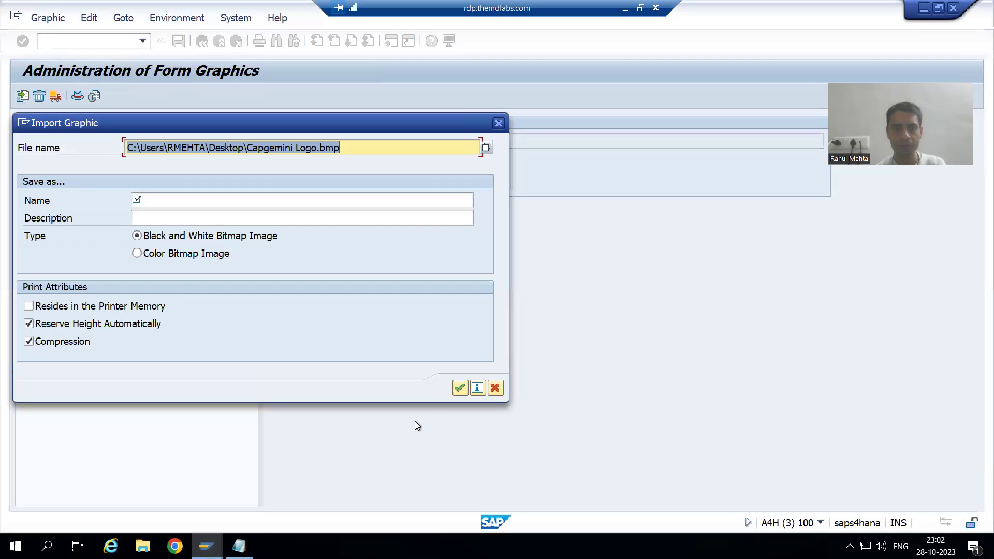
Step: Import it as colour bitmap CAPGEMINI_LOGO described 'Capgemini Logo', then preview it
click(146, 199)
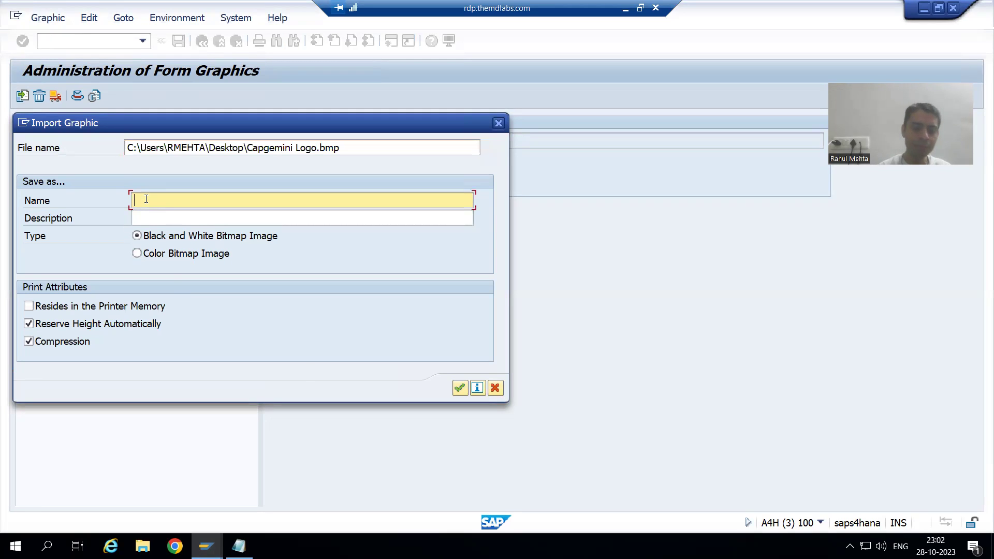
text(Capge)
key(BackSpace)
key(BackSpace)
text(ge)
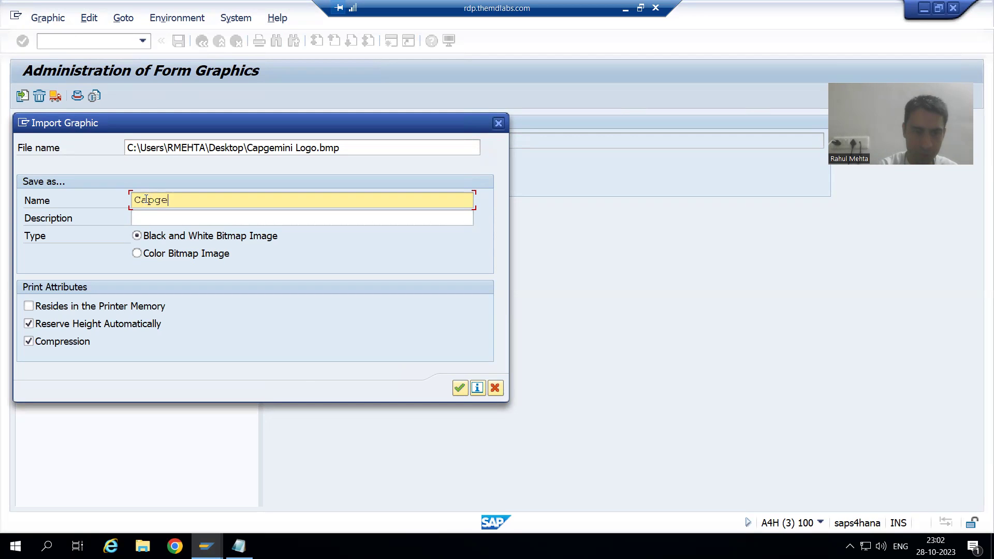
text(mini_logo)
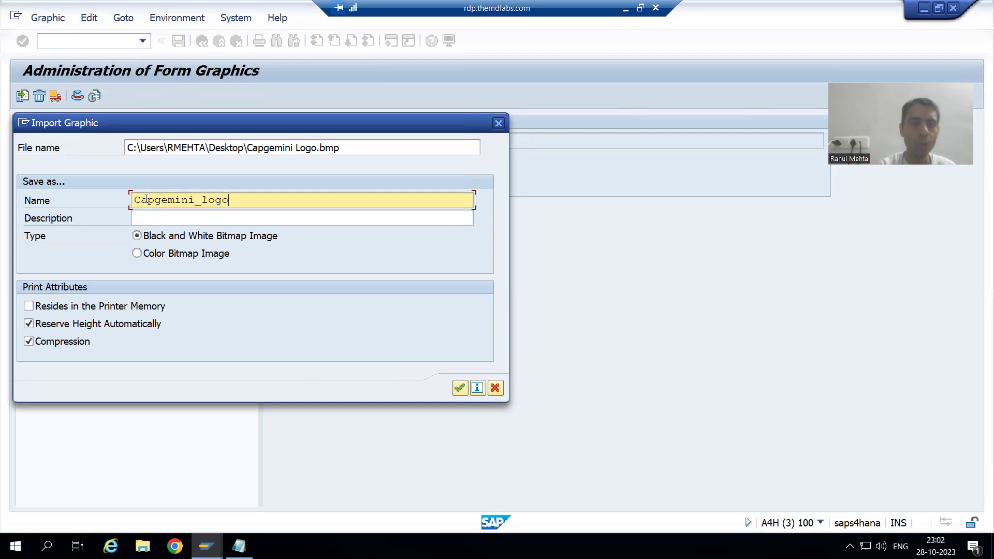
key(Tab)
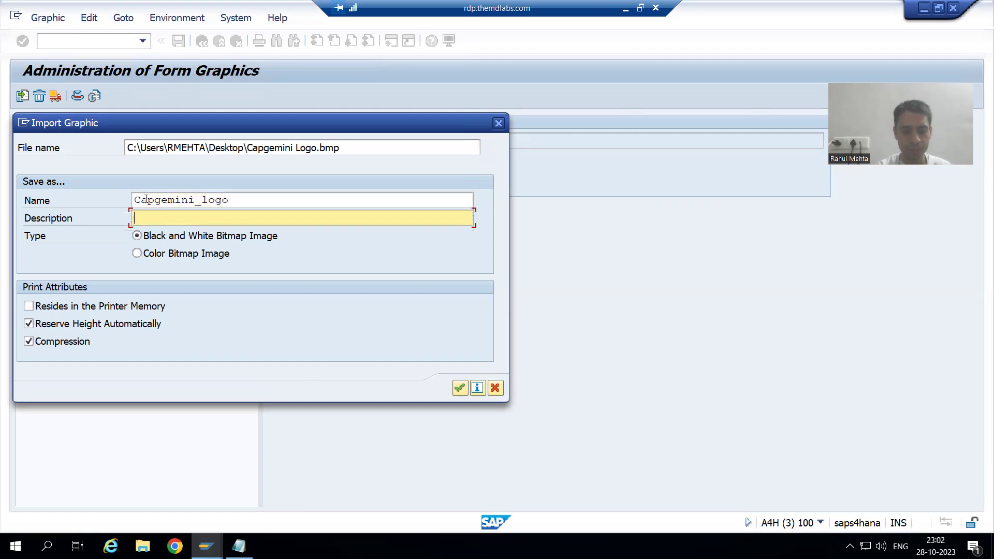
text(Capgemini)
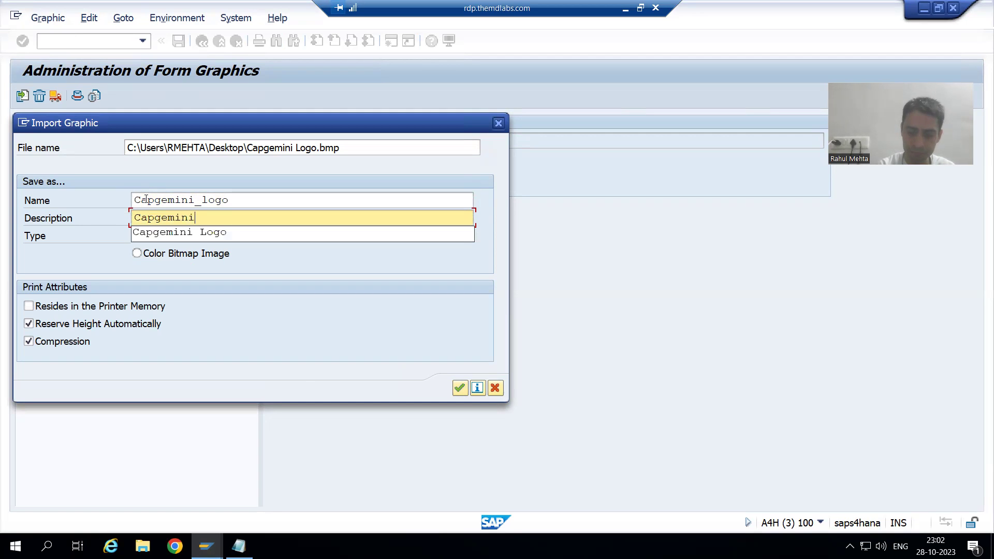
key(Down)
key(Return)
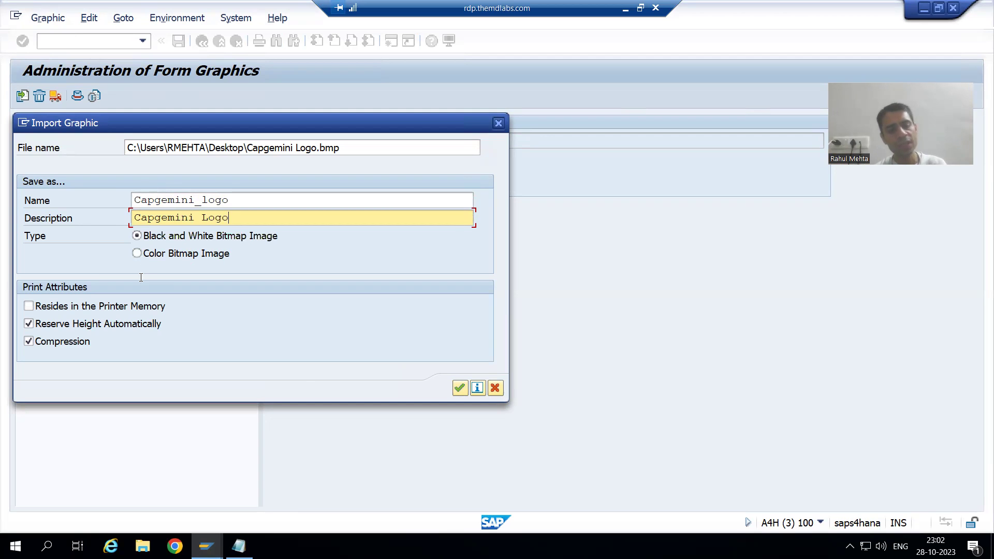
click(152, 253)
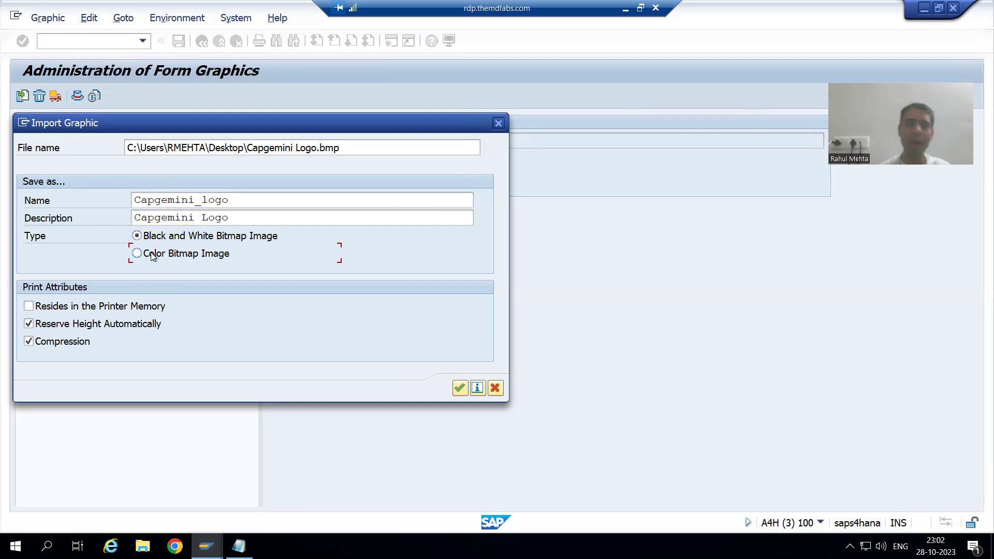
click(460, 389)
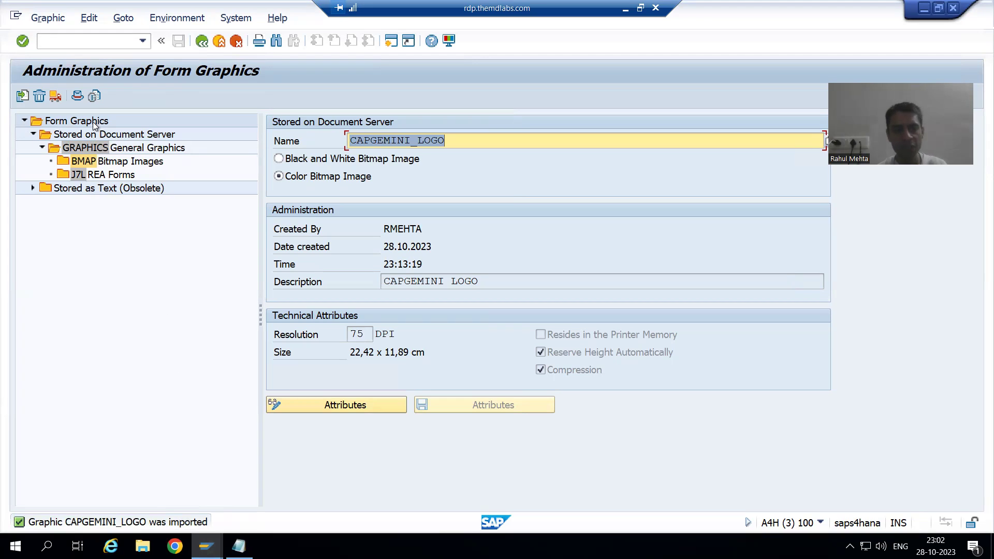
click(95, 96)
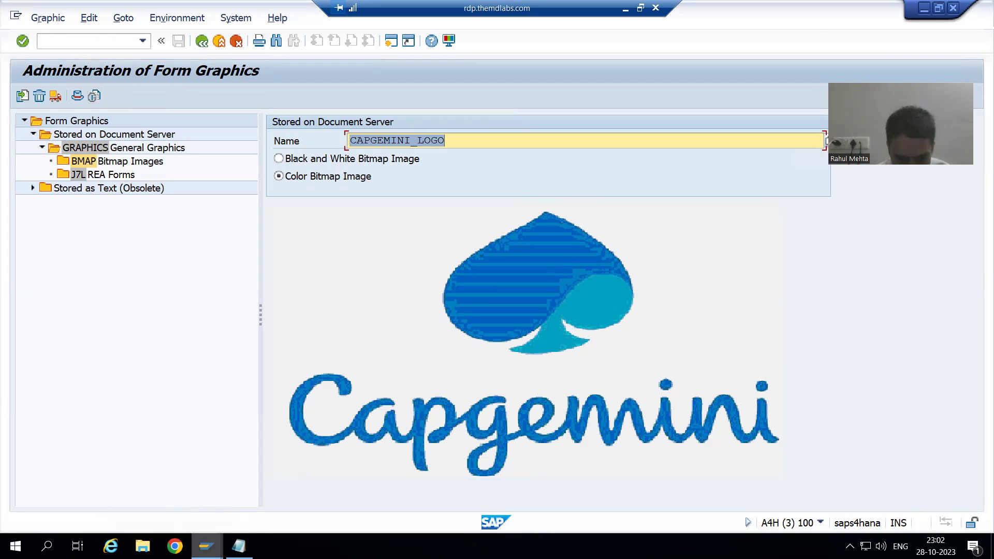
Step: Display the TATA_LOGO graphic for comparison
click(207, 546)
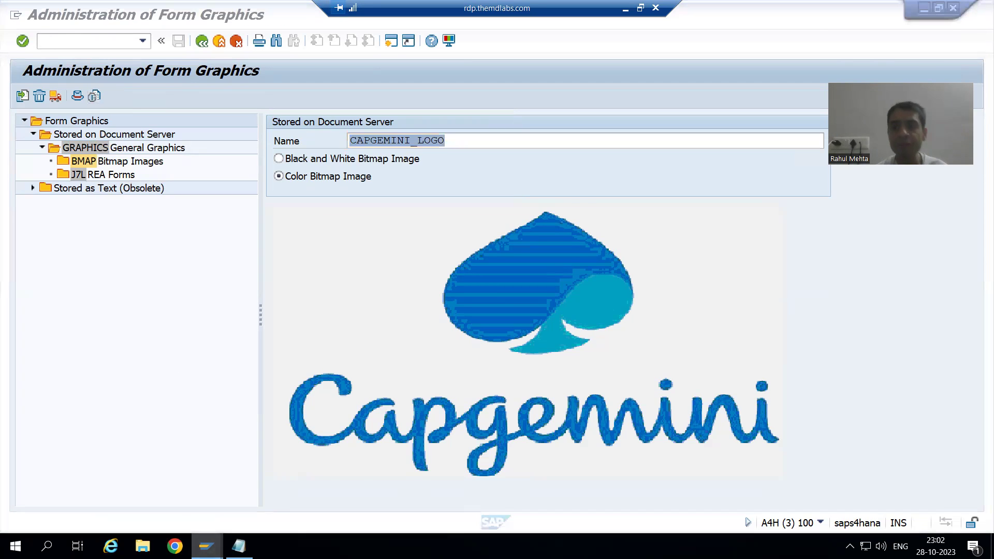
click(440, 151)
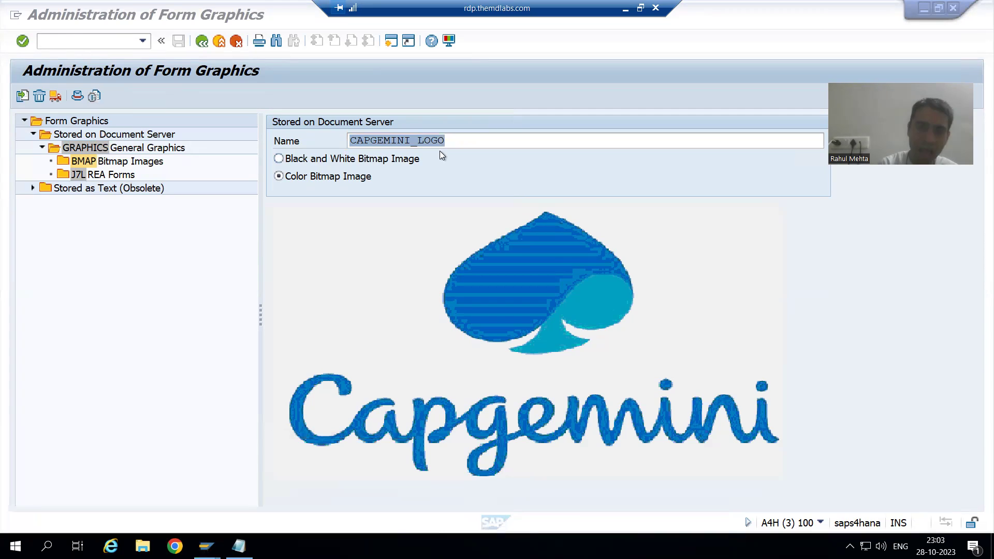
click(453, 136)
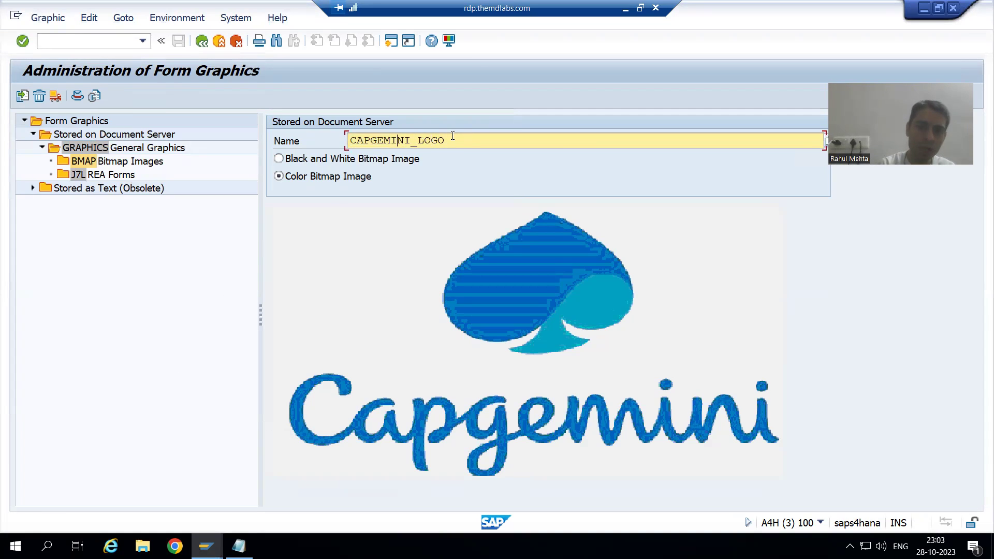
key(BackSpace)
key(BackSpace)
key(BackSpace)
key(BackSpace)
key(BackSpace)
key(BackSpace)
key(BackSpace)
key(BackSpace)
key(BackSpace)
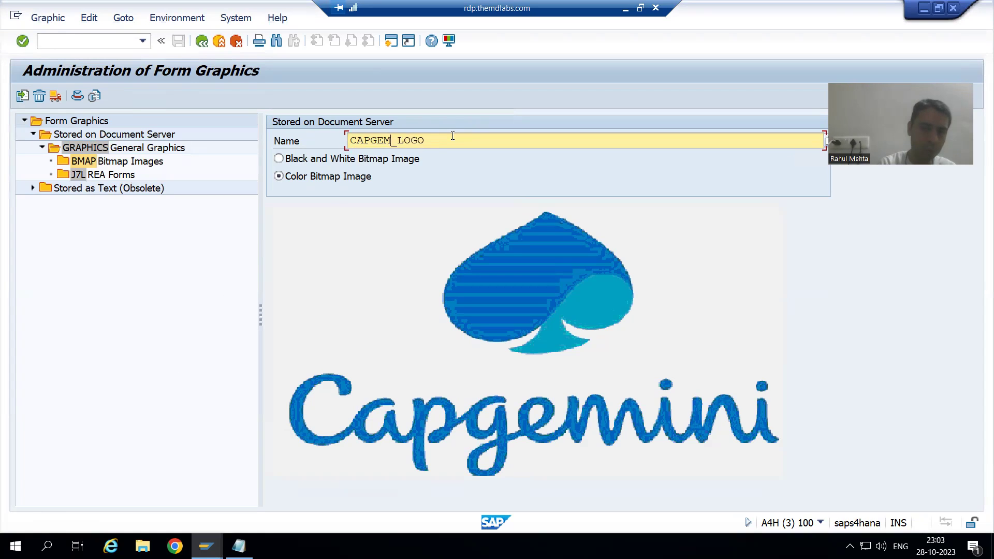
text(TATA)
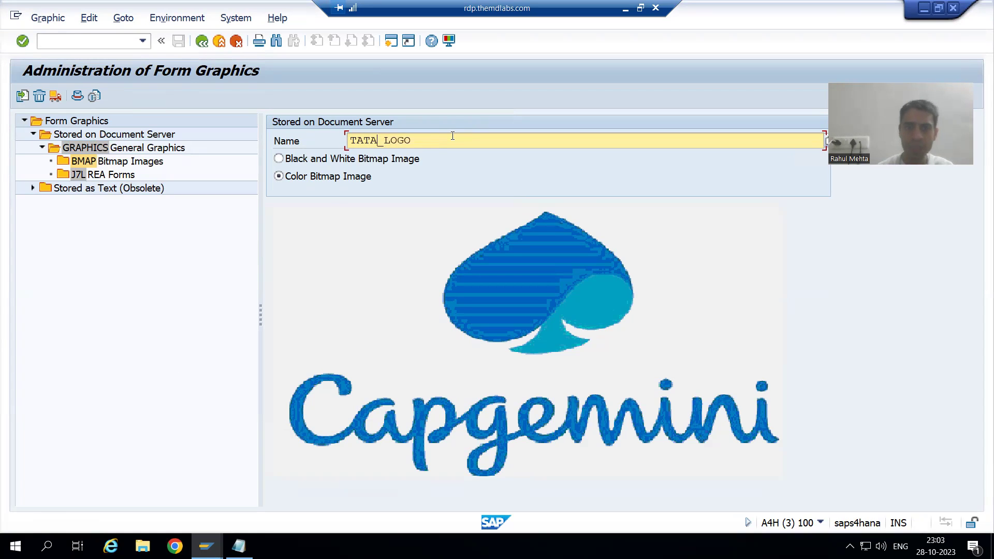
click(93, 95)
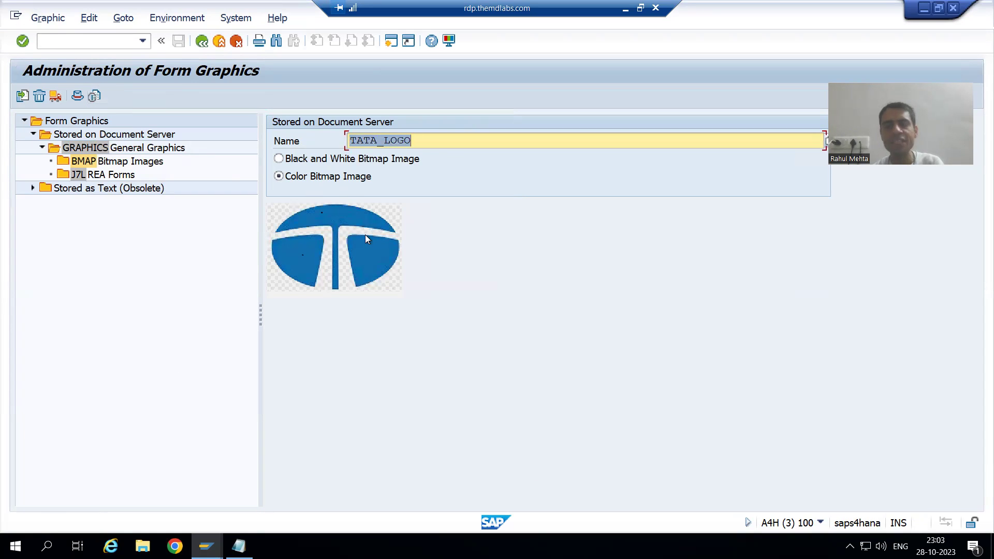
Step: Change the graphic name back to CAPGEMINI_LOGO and display it again
click(373, 141)
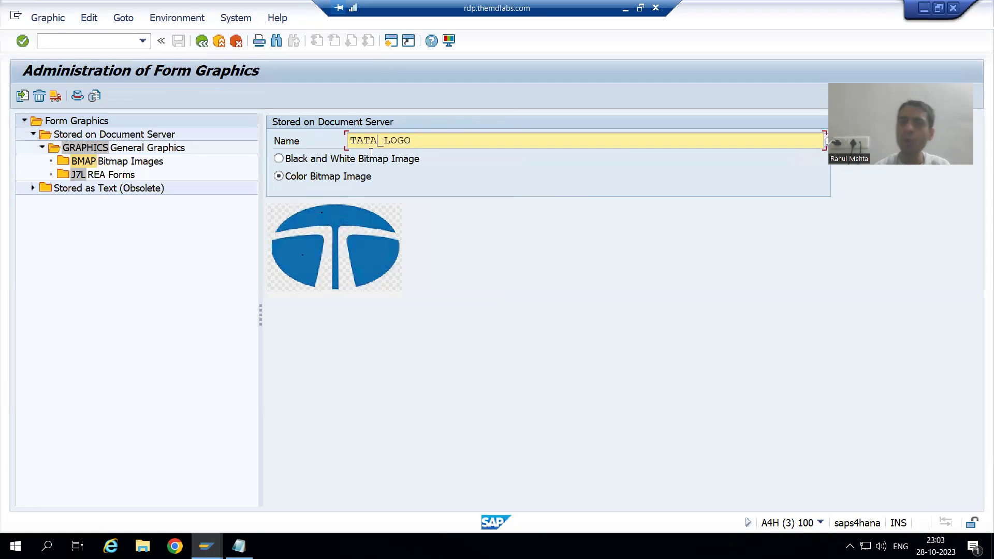
key(BackSpace)
key(BackSpace)
key(BackSpace)
key(BackSpace)
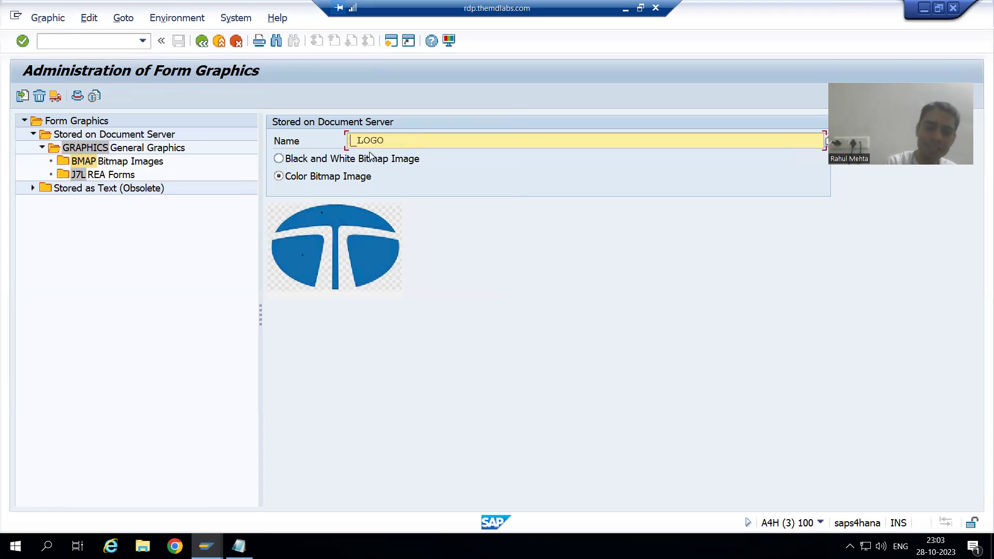
text(CAPGEMINI)
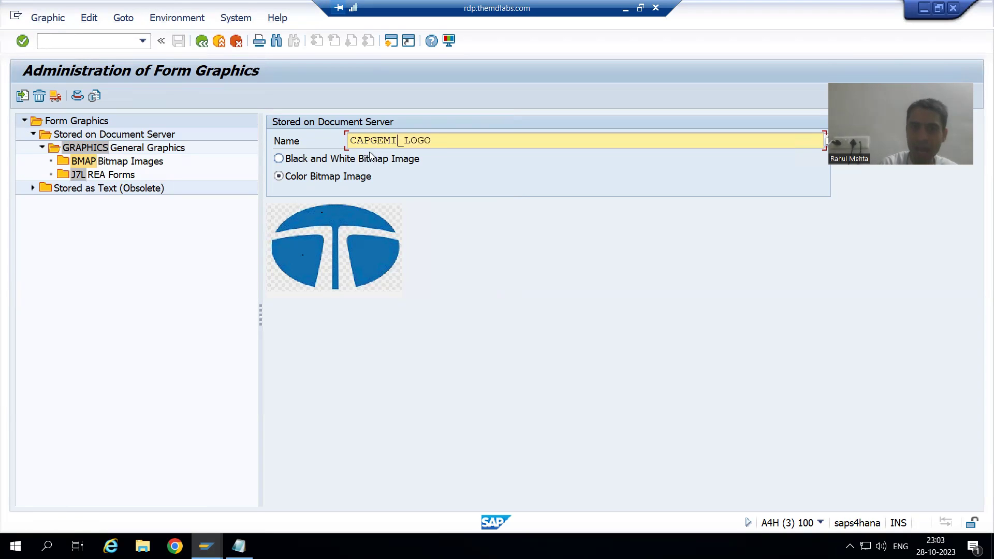
key(Return)
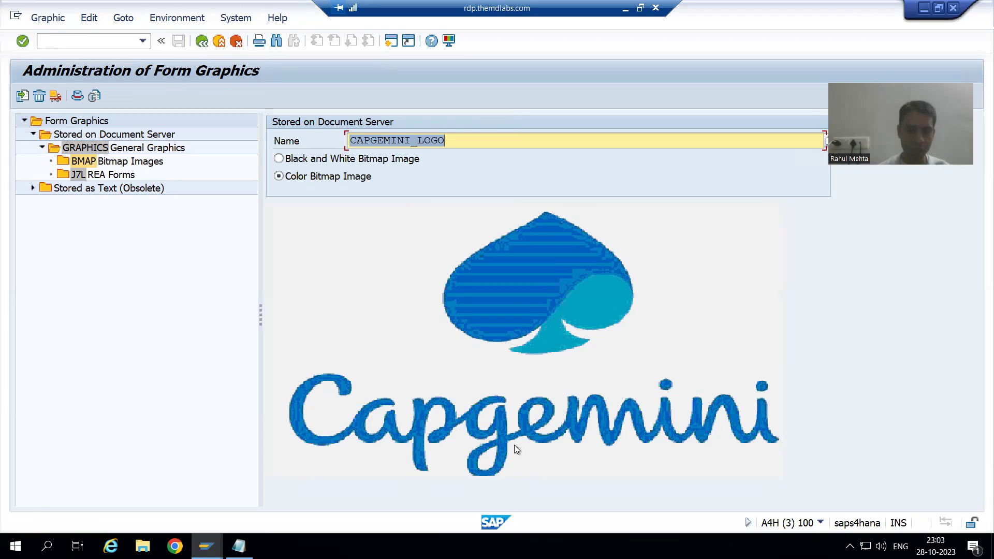
click(207, 546)
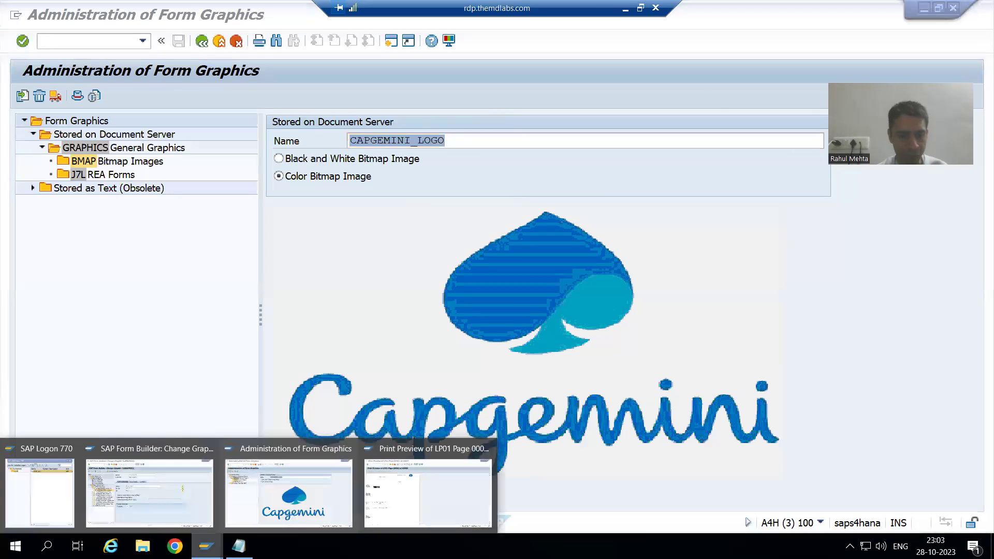
Step: In Global Data, add variable LV_GRAPHICS below LV_TEXT, typed TYPE CHAR20
click(185, 518)
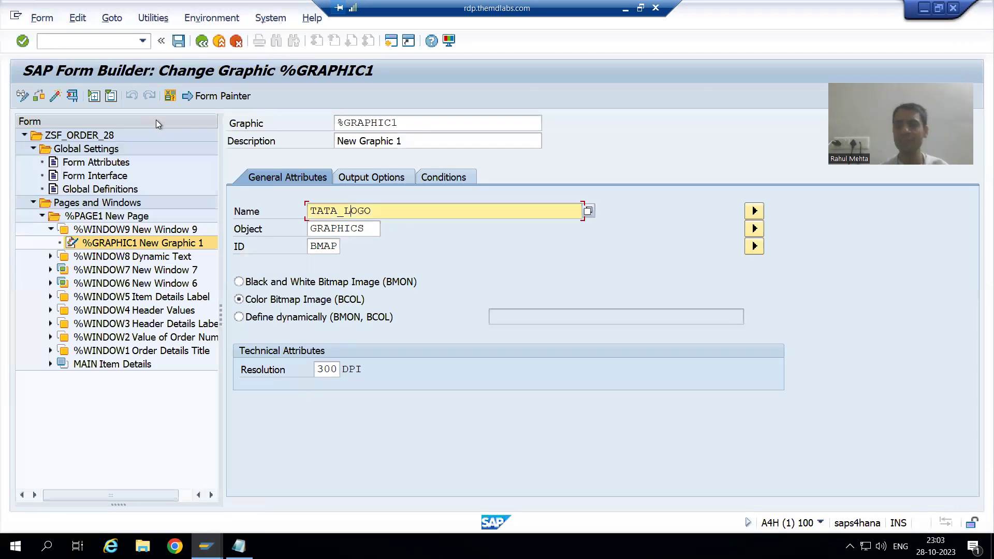
click(113, 189)
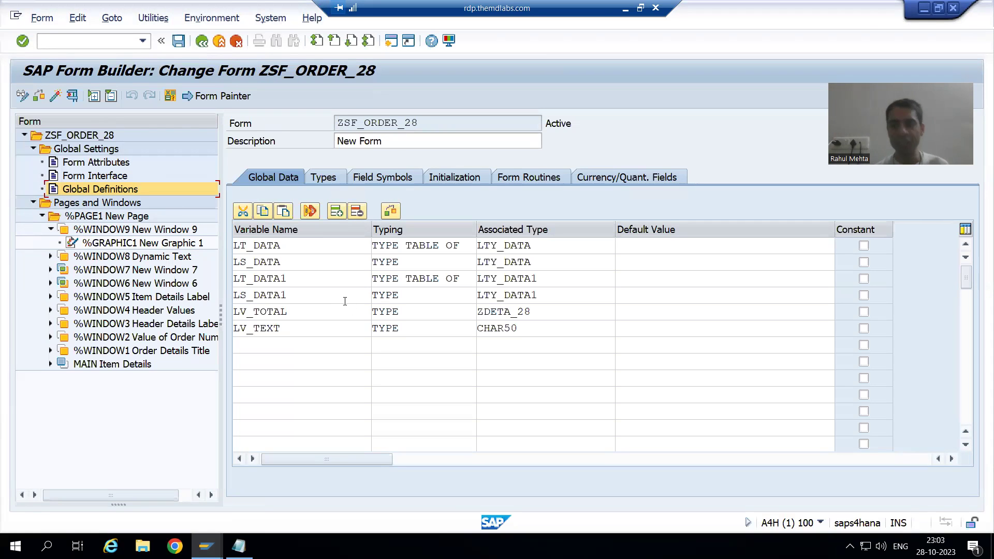
click(282, 342)
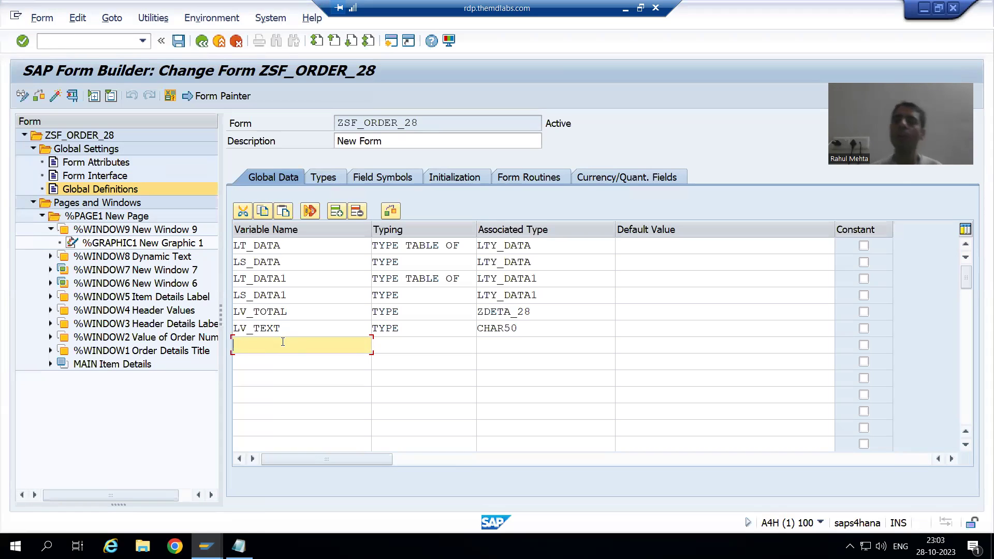
text(LV_)
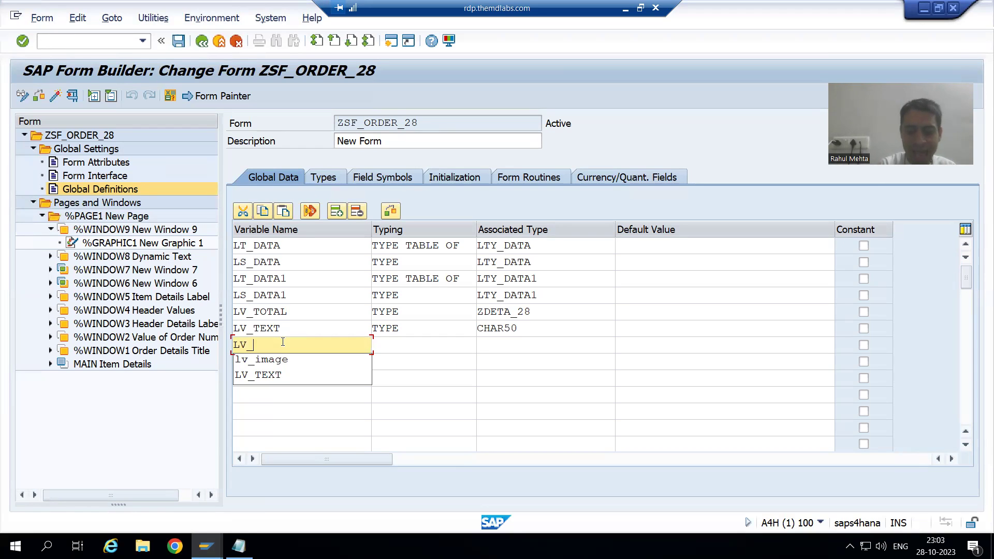
text(LOGO)
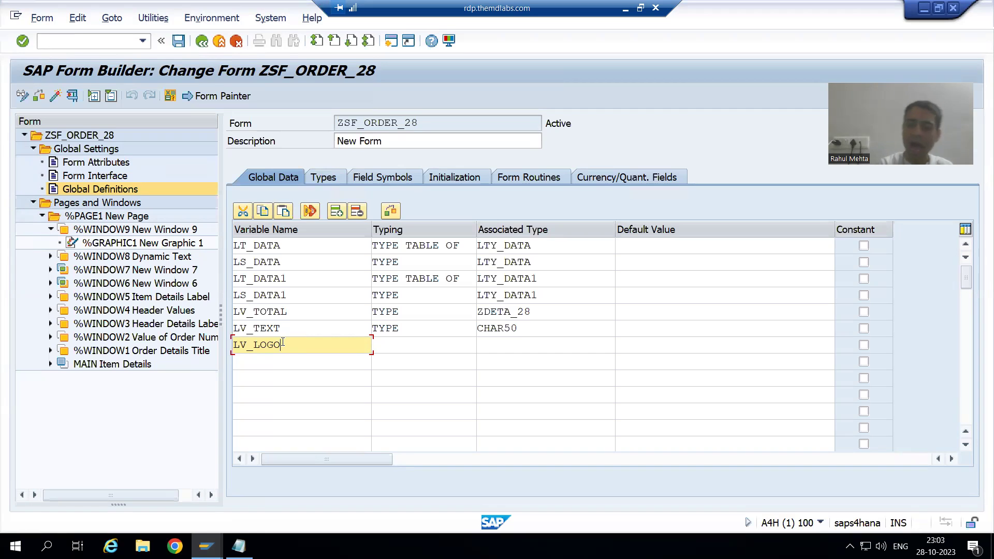
key(BackSpace)
key(BackSpace)
key(BackSpace)
key(BackSpace)
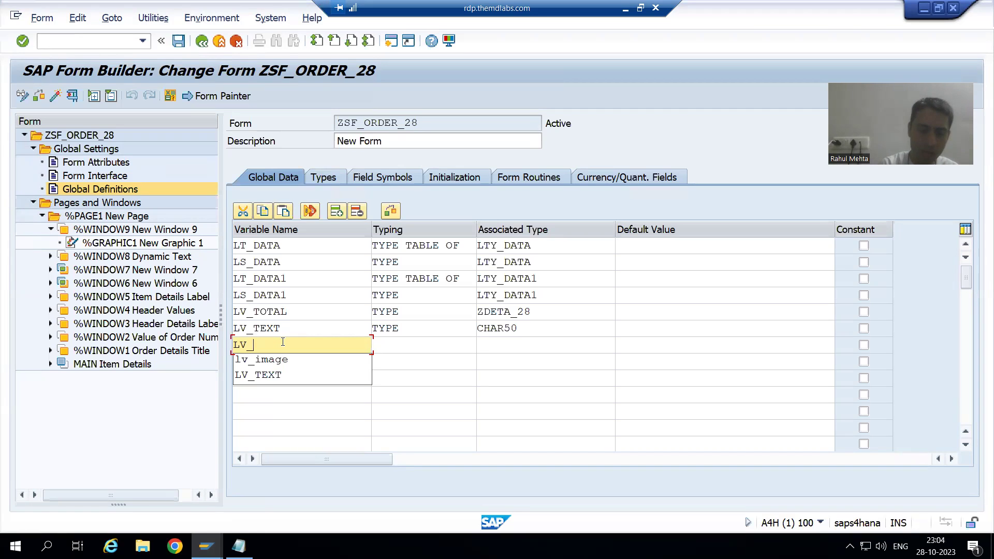
text(GRP)
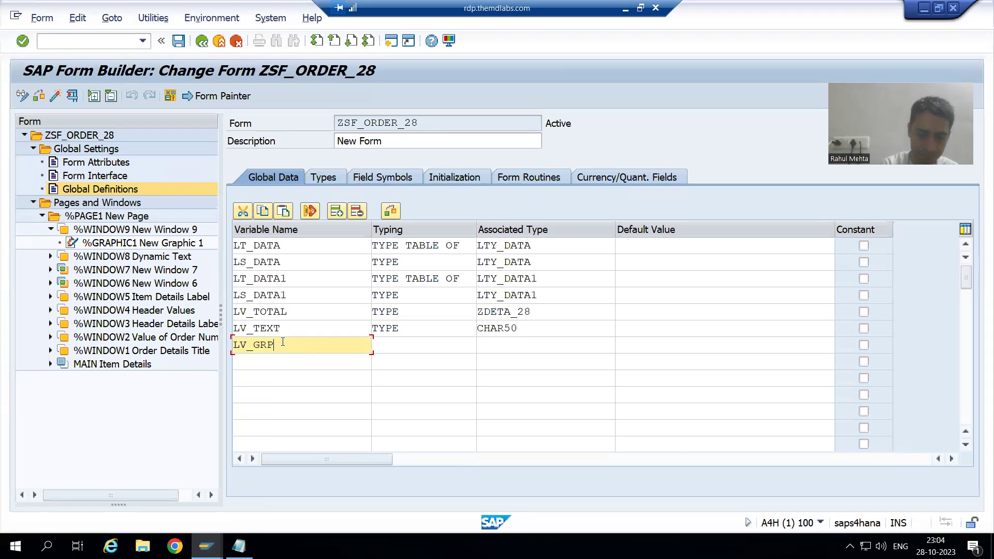
text(AHICS)
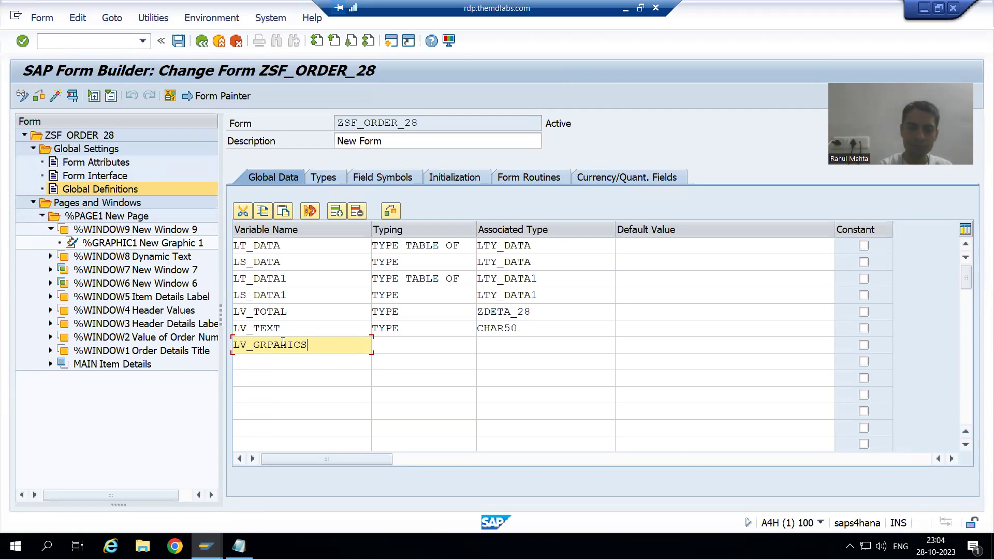
key(BackSpace)
key(BackSpace)
key(BackSpace)
key(BackSpace)
key(BackSpace)
key(BackSpace)
text(APHICS)
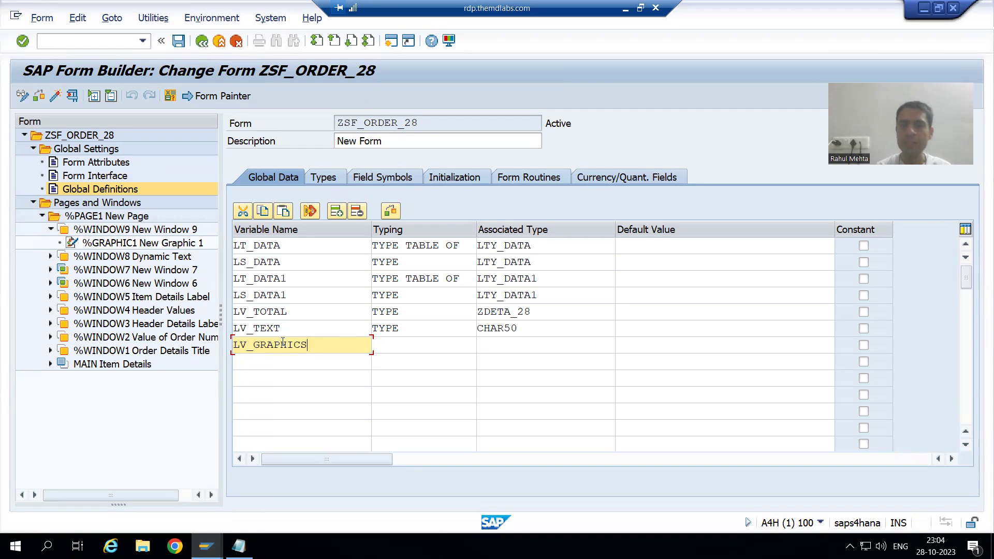
key(Tab)
text(TYPE)
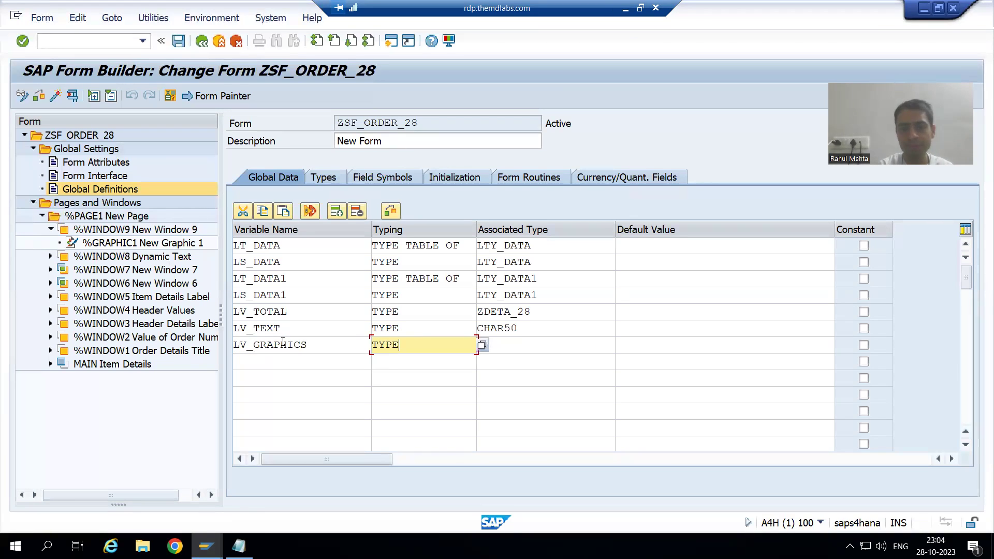
key(Tab)
text(CHAR20)
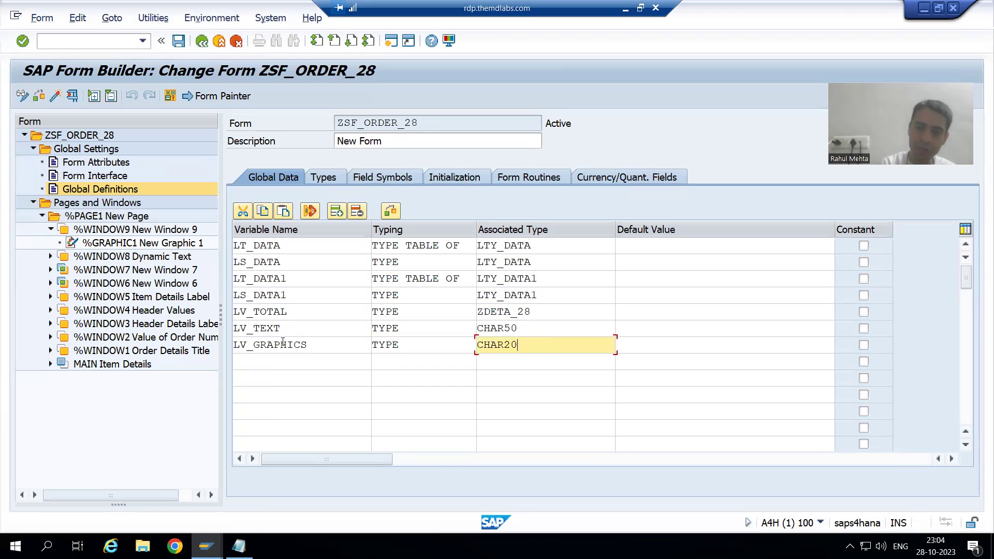
key(Return)
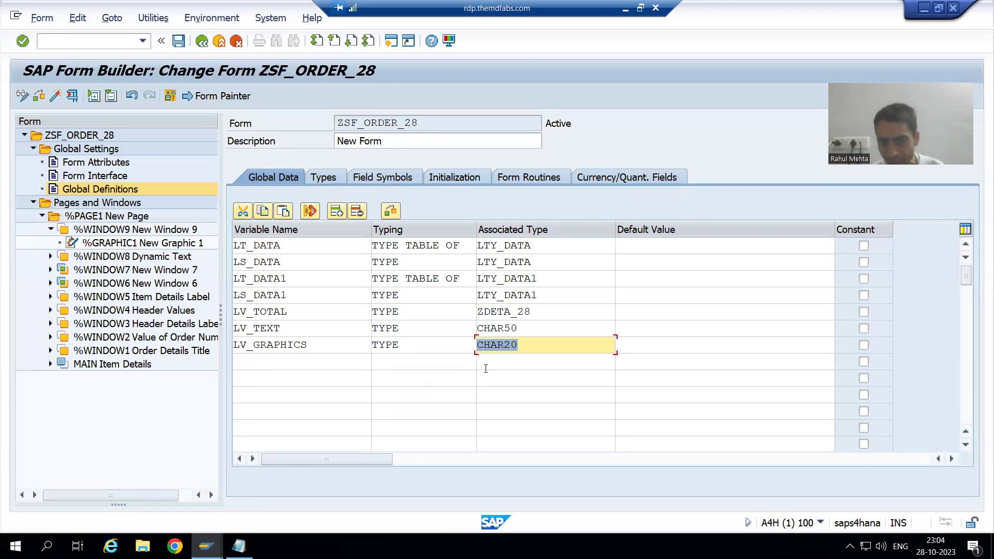
double_click(493, 346)
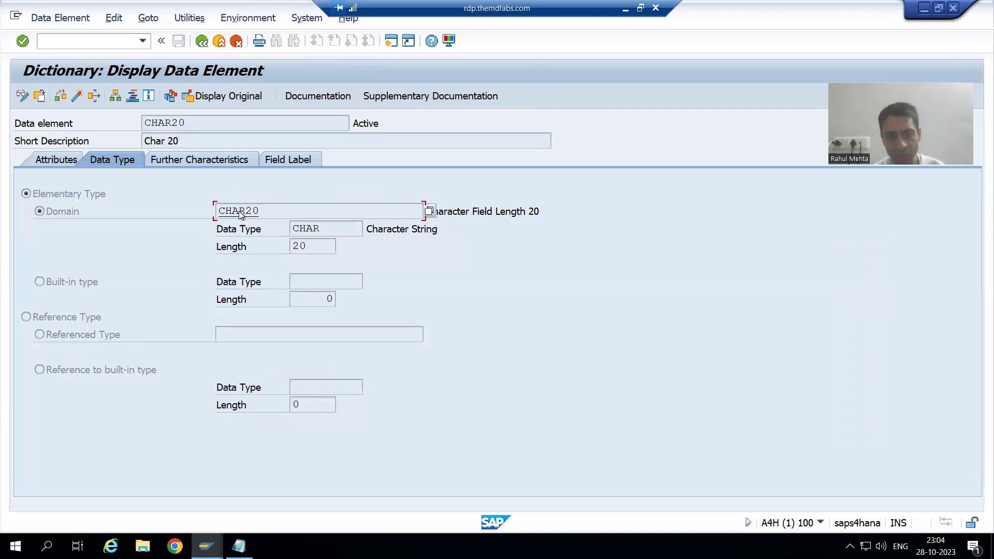
click(195, 122)
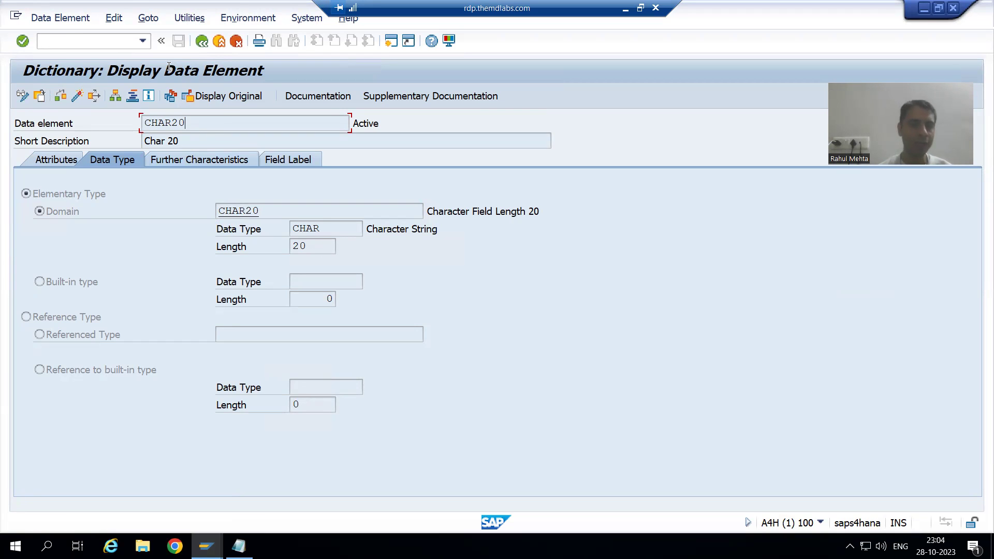
click(202, 41)
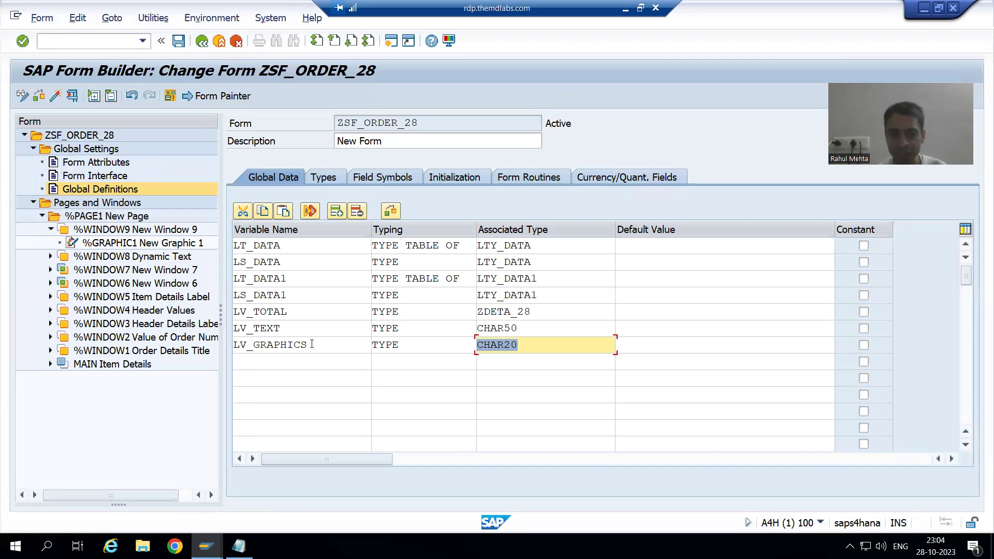
click(317, 348)
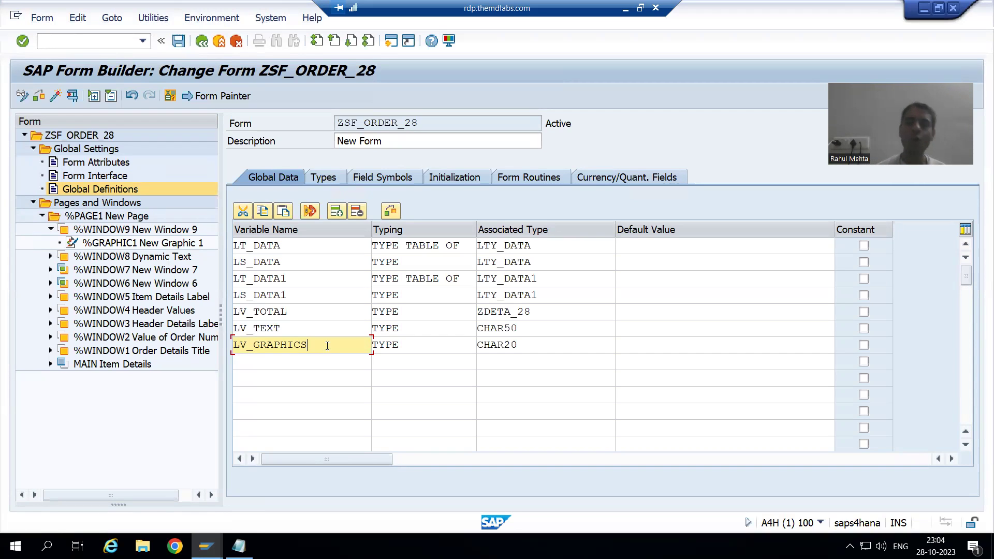
Step: On the Initialization tab, insert blank lines after the ENDLOOP that totals lv_total
click(442, 178)
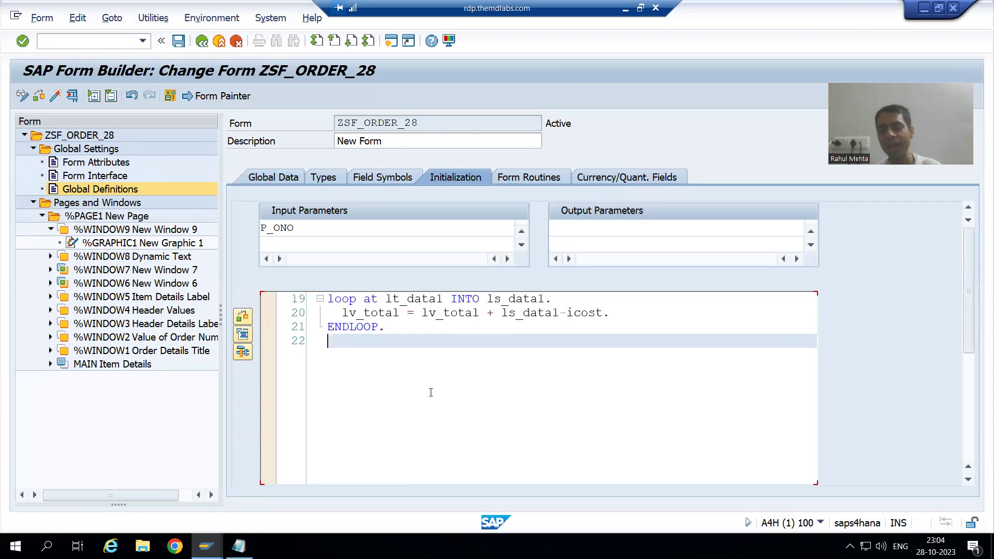
key(Return)
key(Return)
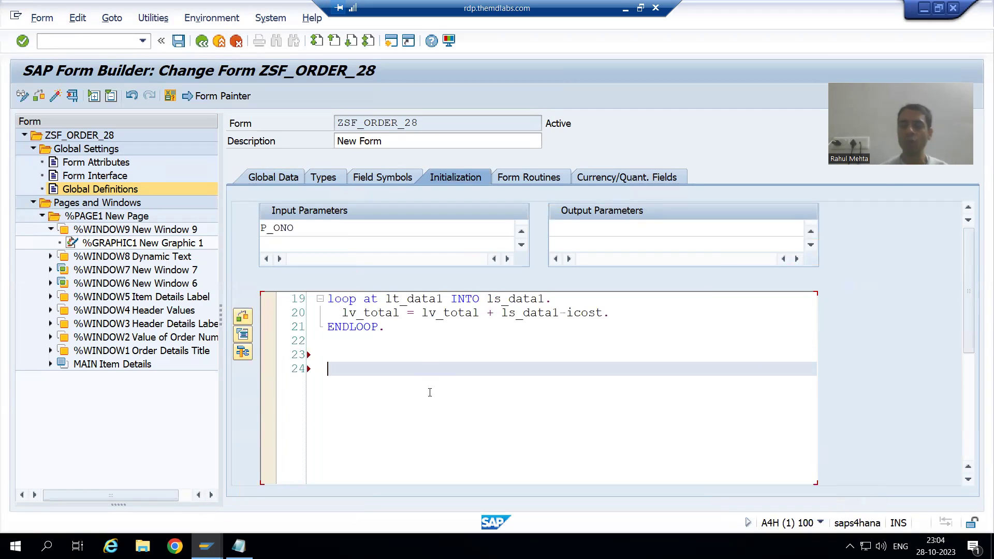
scroll(429, 392, up, 4)
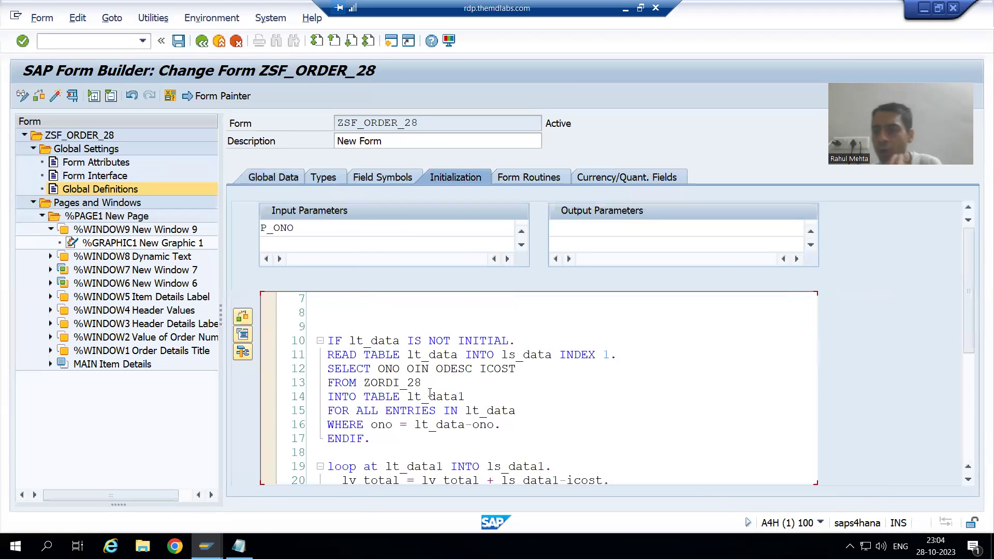
click(239, 546)
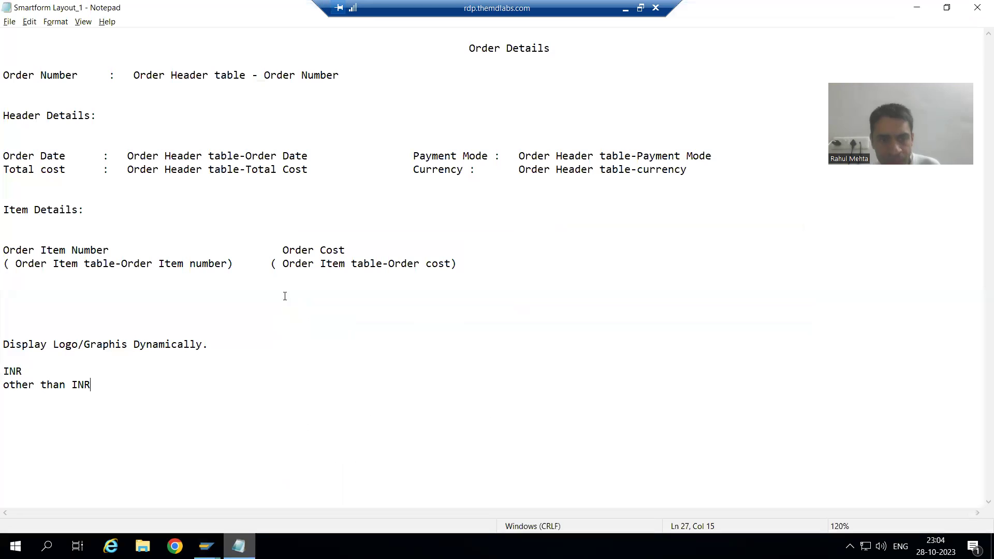
drag(4, 155, 717, 177)
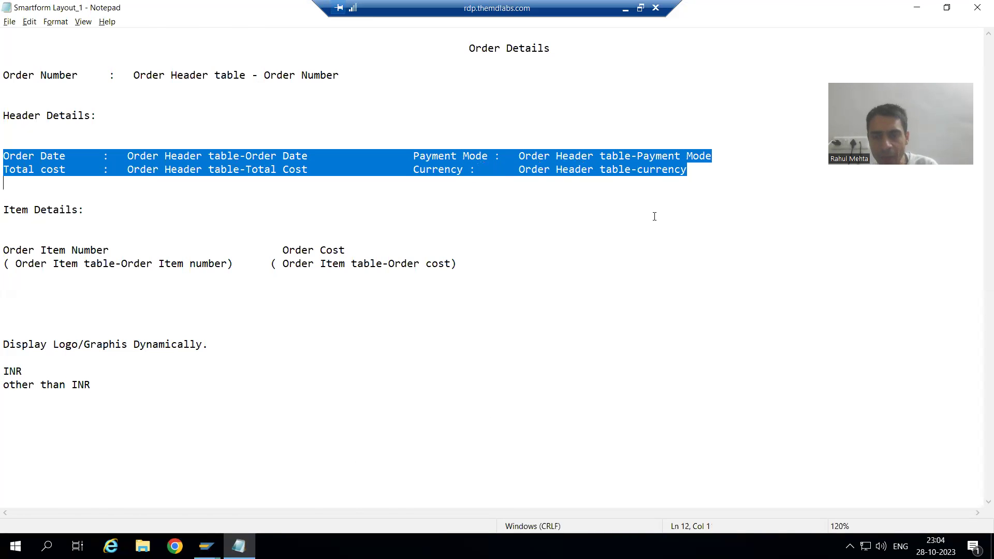
key(alt+Tab)
click(386, 341)
scroll(403, 336, up, 2)
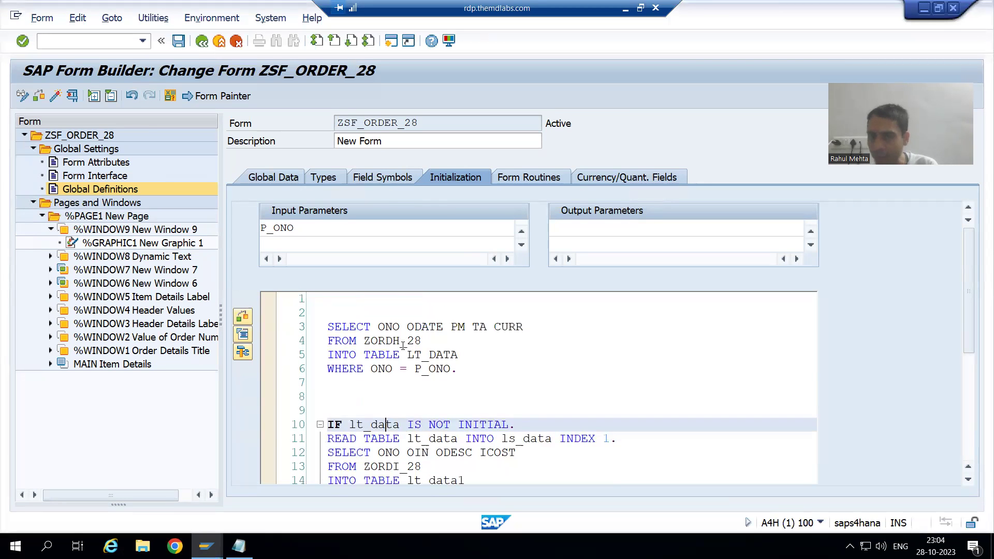
click(421, 327)
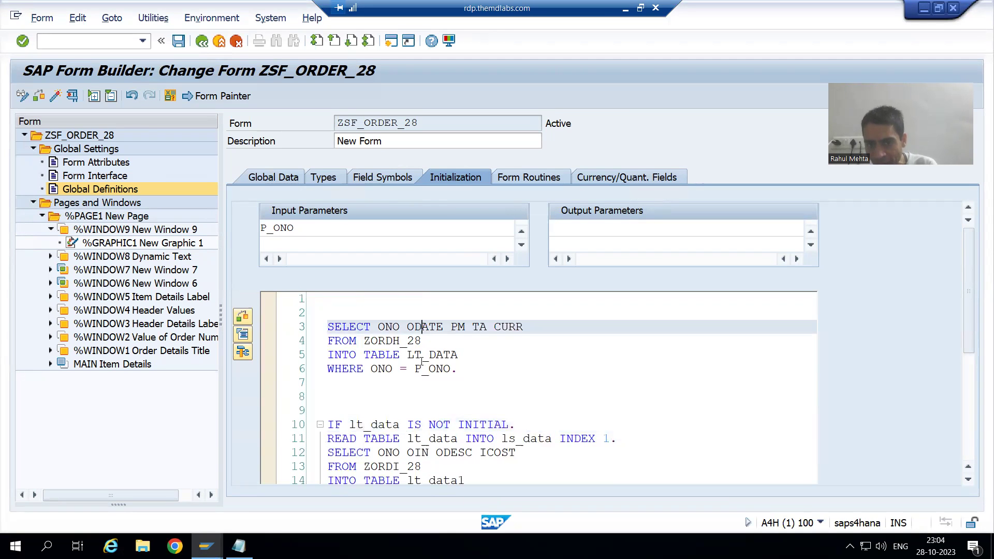
drag(407, 354, 457, 353)
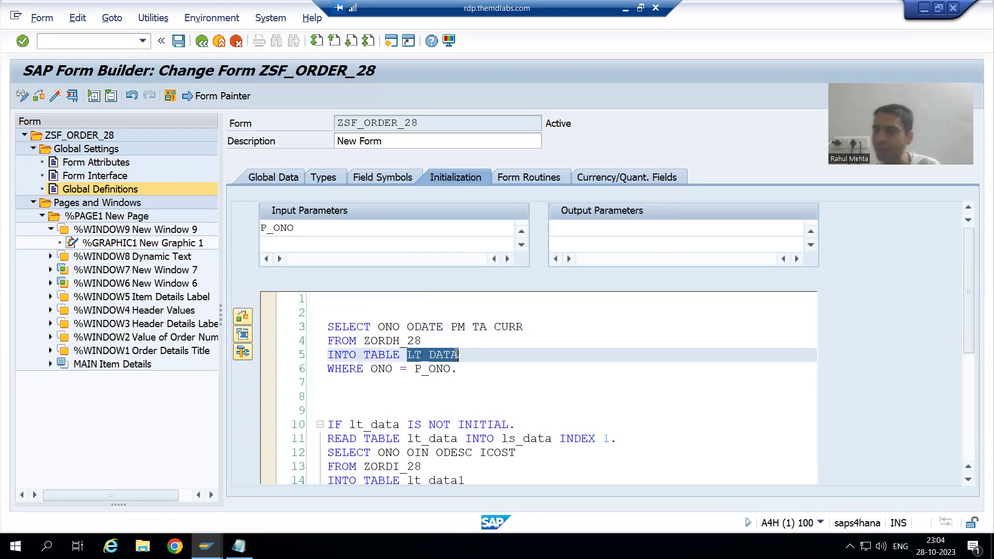
scroll(432, 376, down, 2)
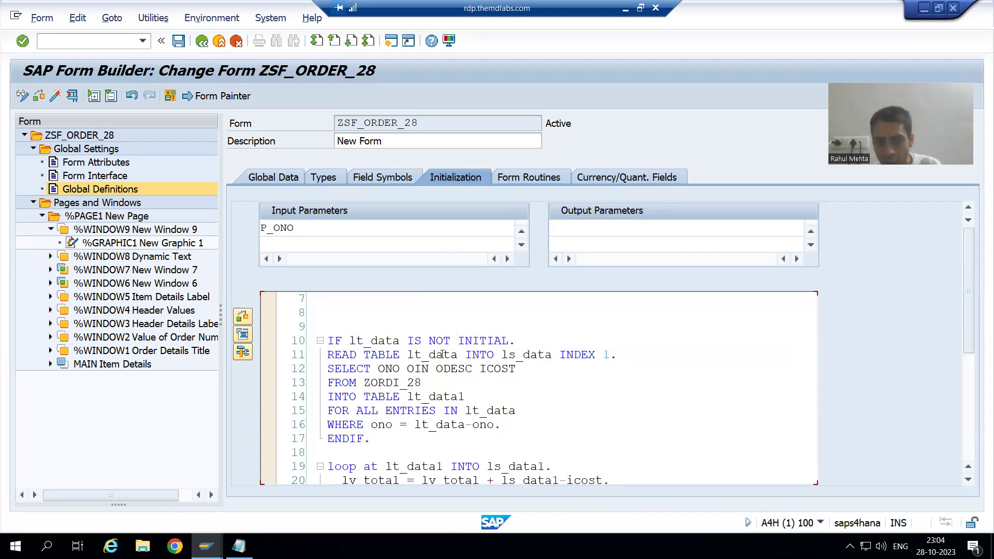
click(444, 354)
click(539, 354)
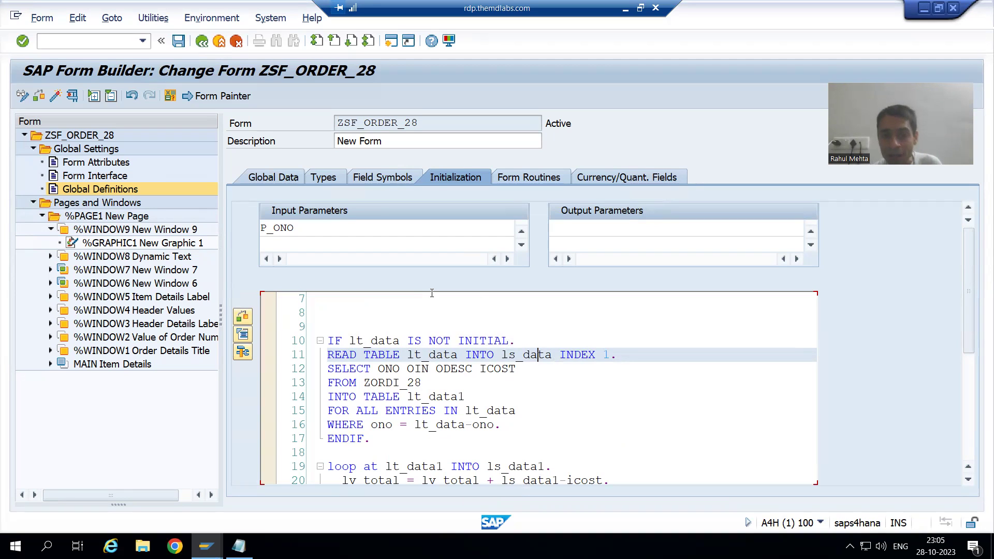
click(321, 182)
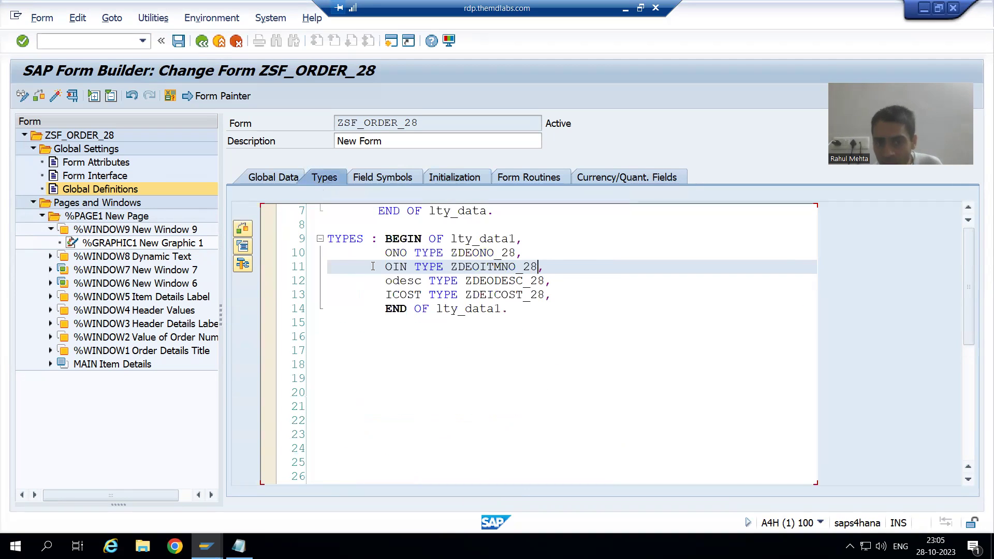
scroll(384, 266, up, 2)
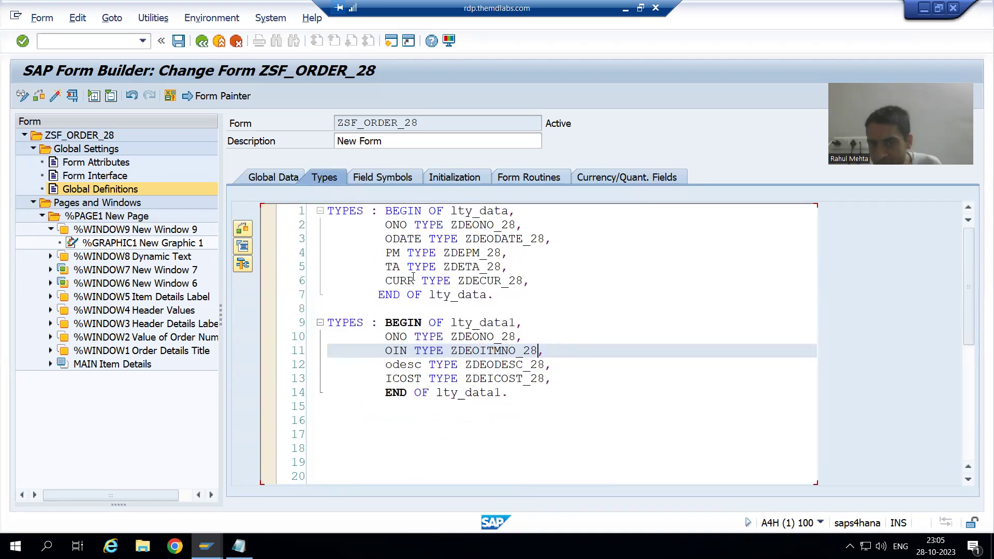
drag(385, 280, 415, 277)
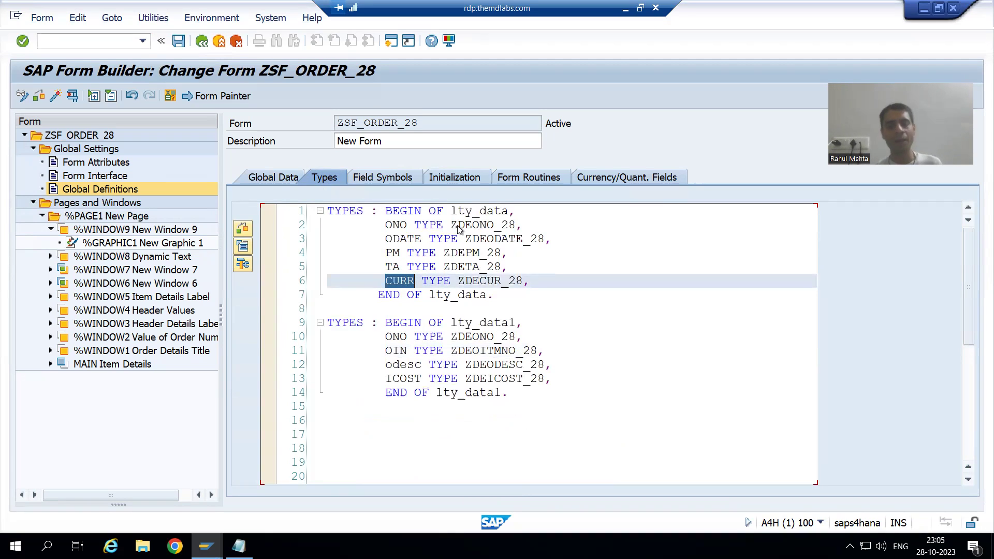
click(475, 179)
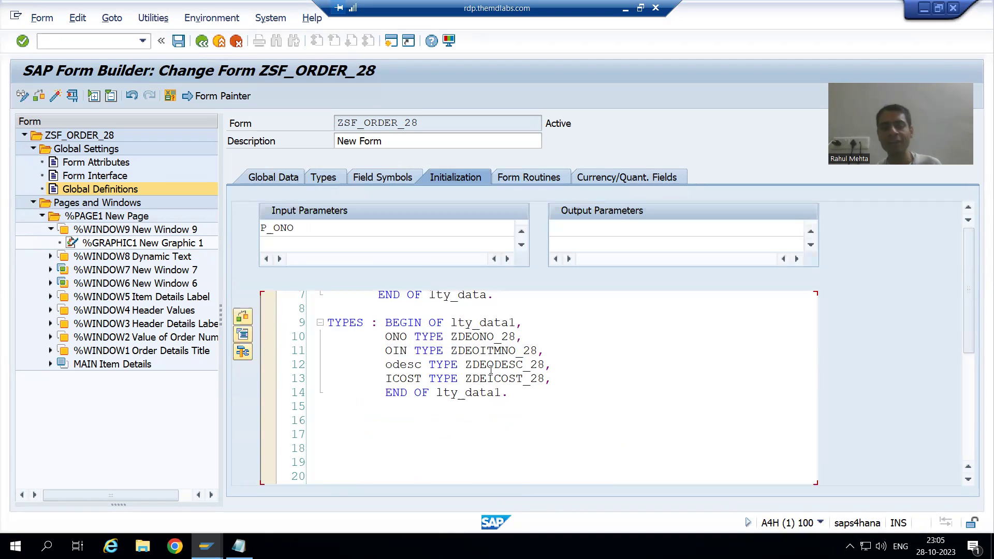